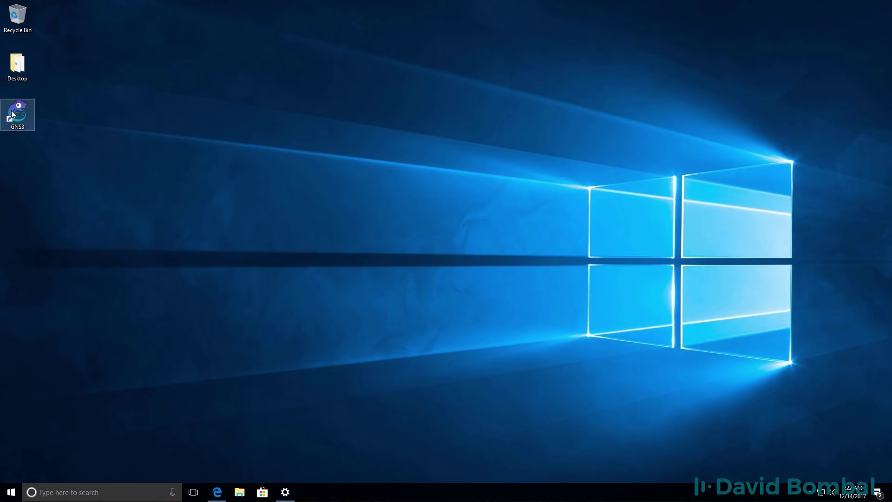
Launch GNS3 and view the cisco-ios-lab1 topology, with R1 linked to R2 over f0/0
double_click(14, 112)
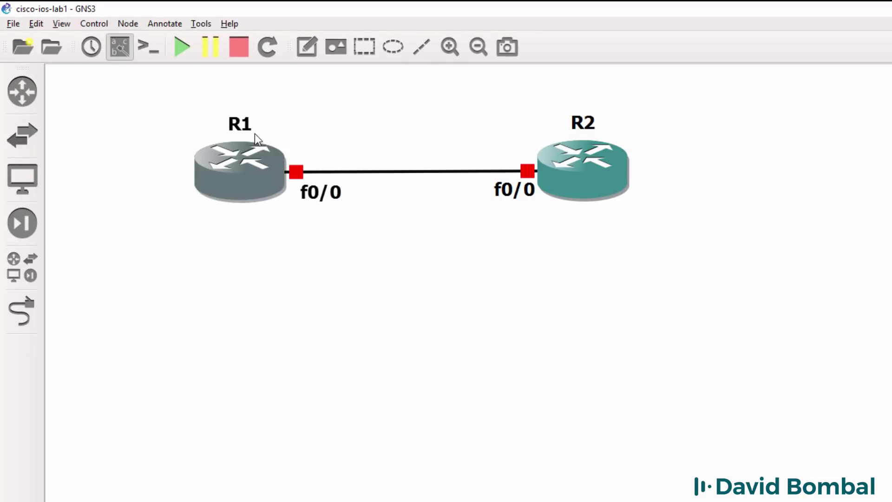
mouse_move(246, 174)
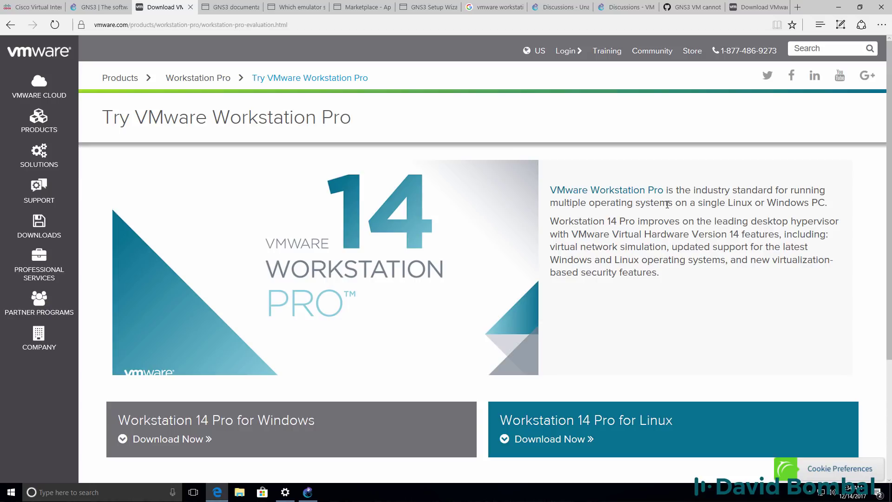
left_click(625, 7)
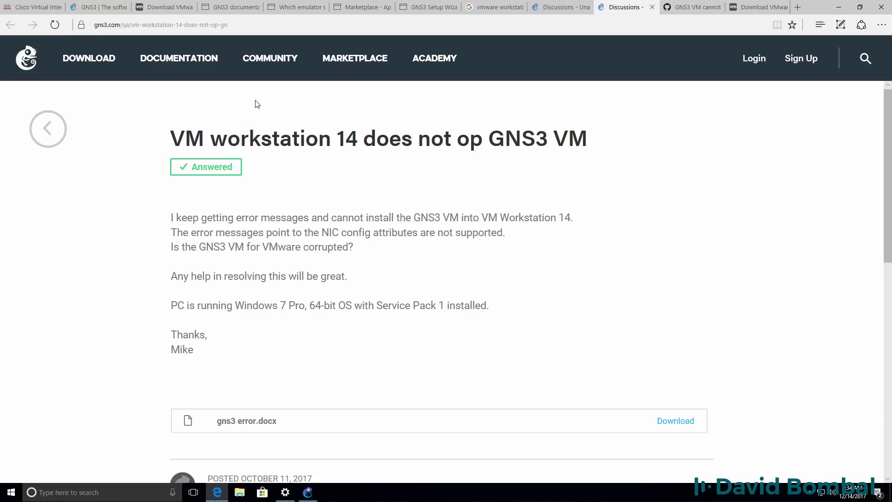
left_click_drag(168, 139, 597, 136)
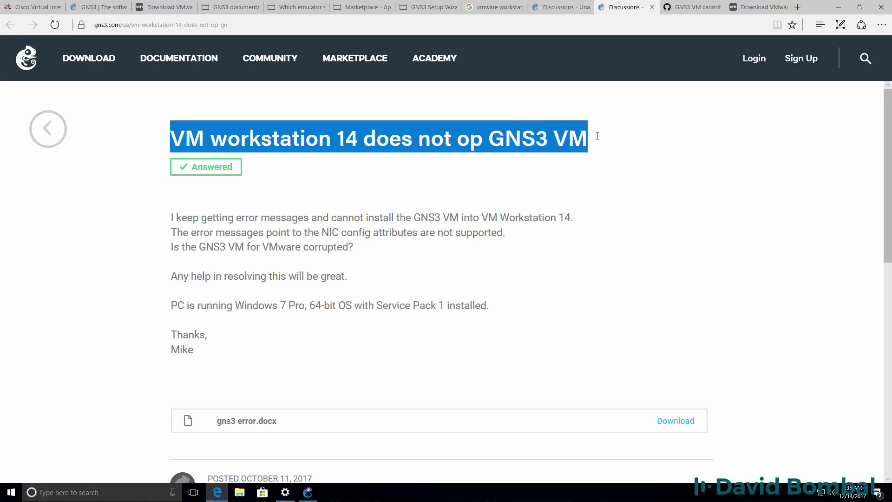
left_click(522, 204)
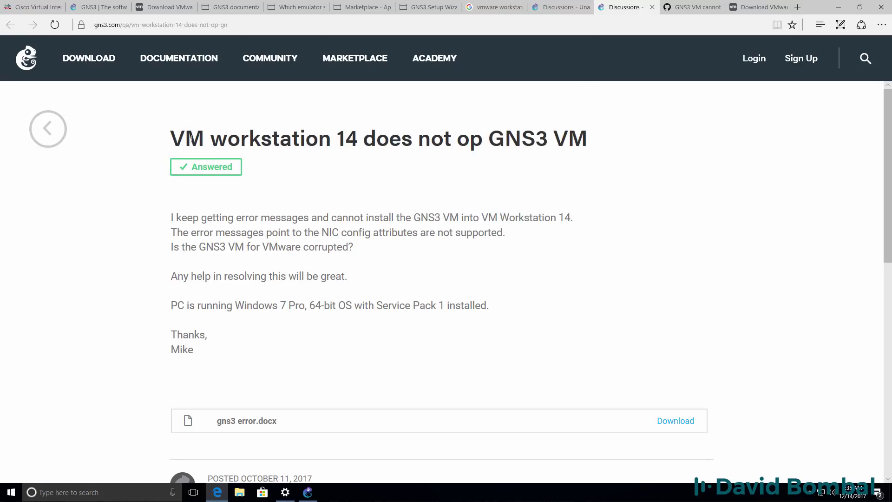
left_click_drag(169, 138, 607, 139)
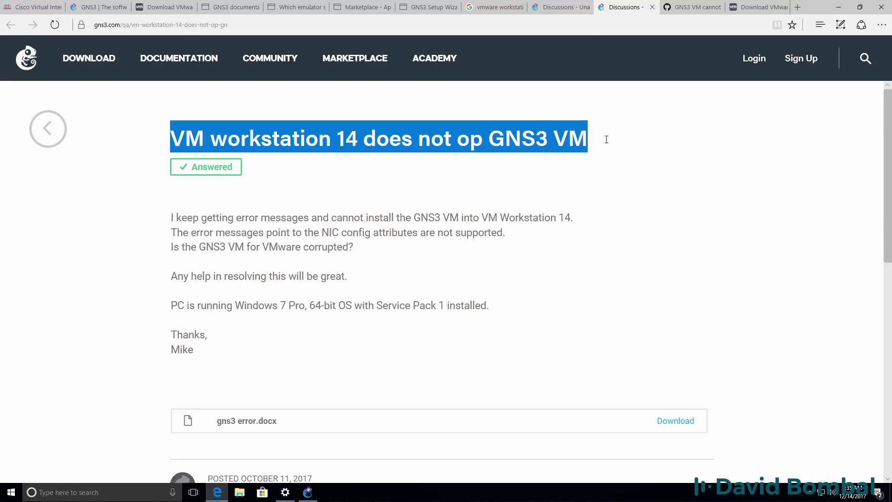
left_click_drag(480, 218, 598, 222)
key("ctrl+shift+Tab")
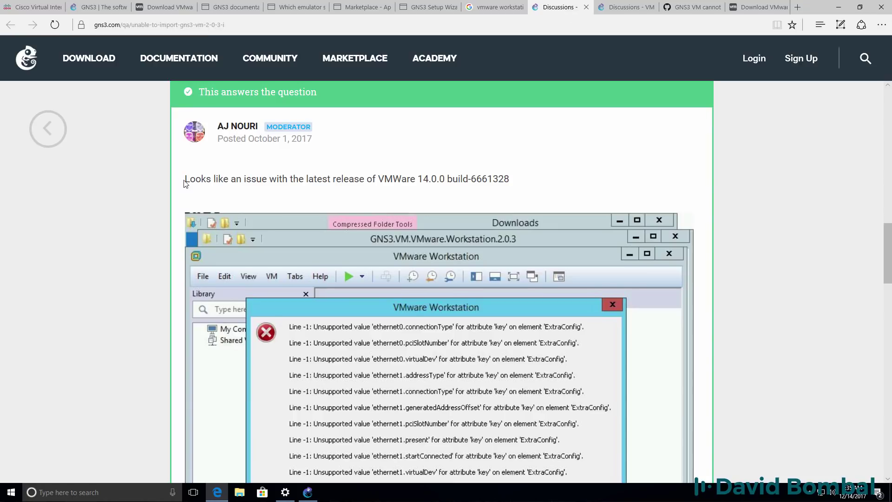
left_click_drag(185, 179, 509, 178)
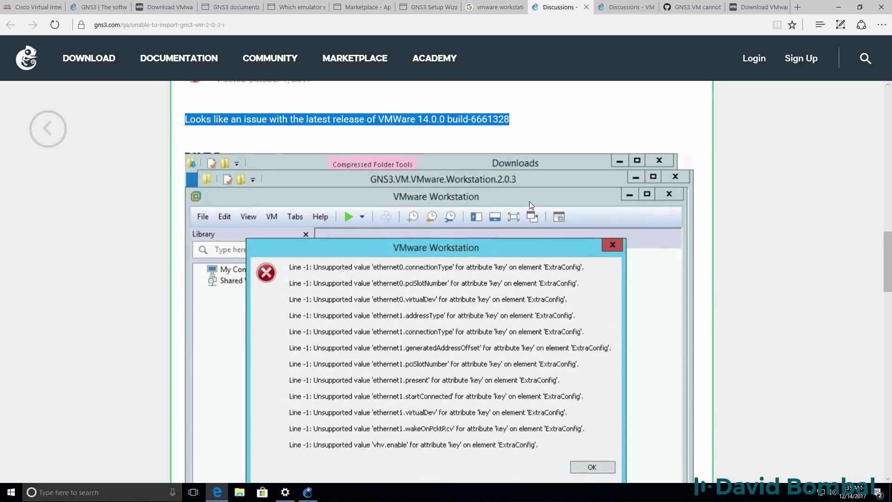
scroll(531, 205, "down", 3)
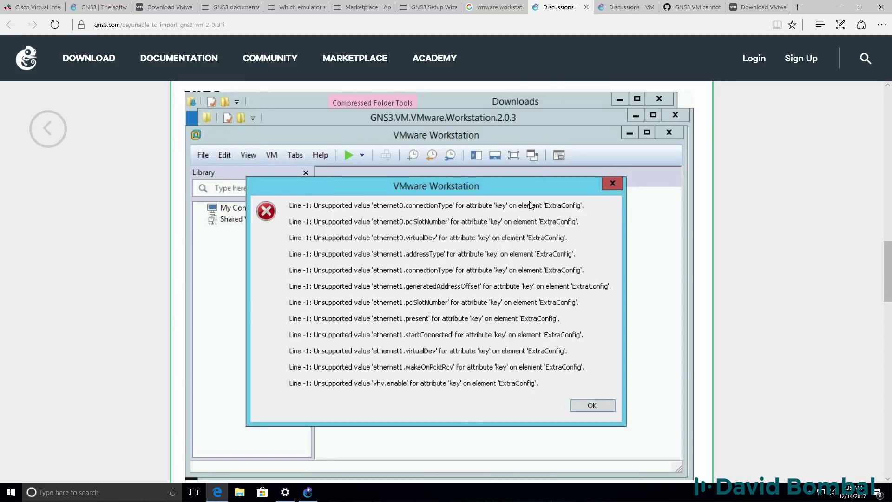
scroll(531, 205, "down", 6)
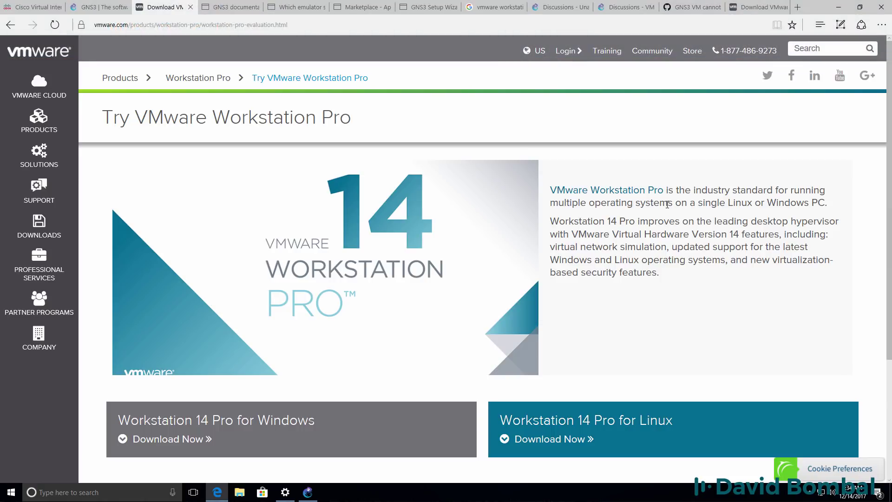
On the Workstation Pro download page, try version 14.0, then choose 12.0 to list the 12.5.8 downloads
left_click(747, 10)
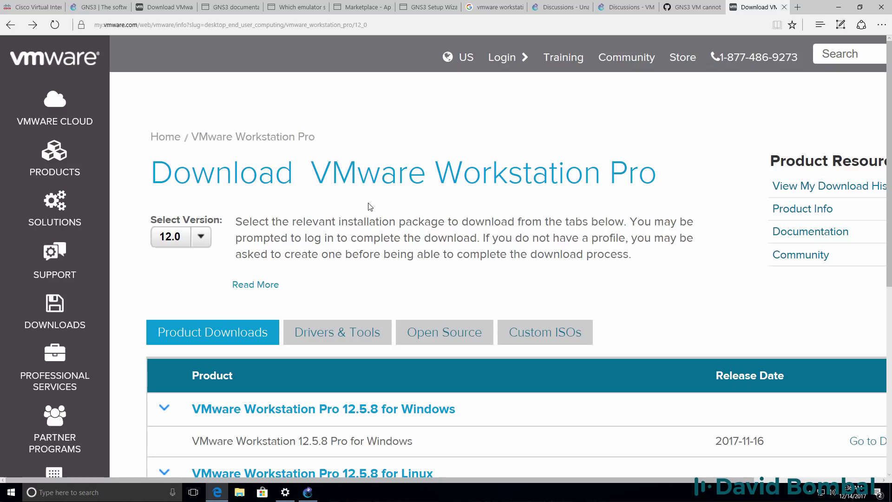
left_click_drag(148, 181, 696, 169)
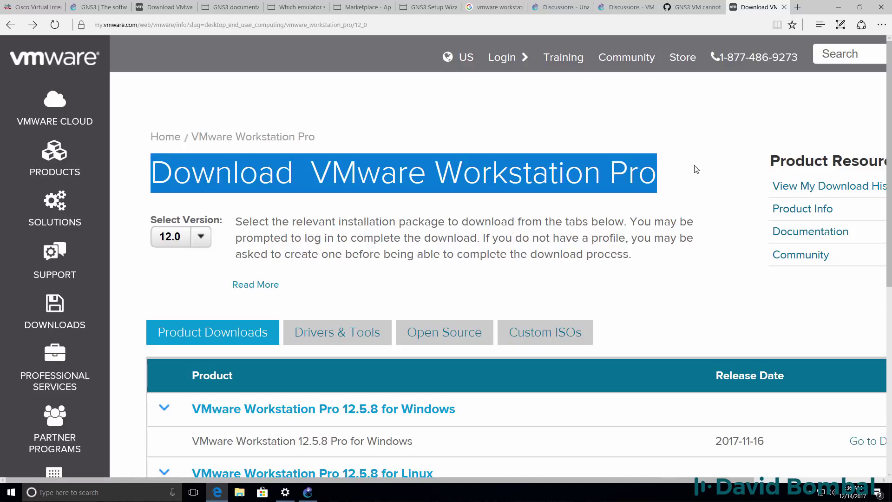
left_click(205, 242)
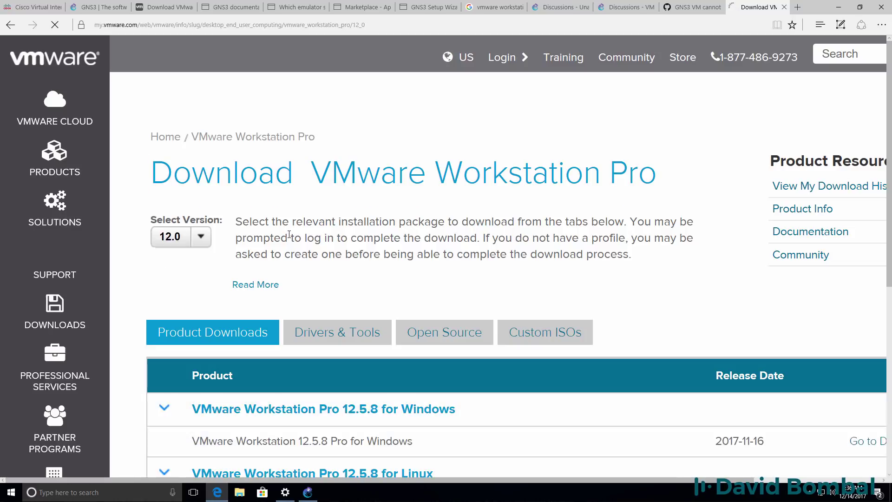
left_click(201, 240)
left_click(195, 260)
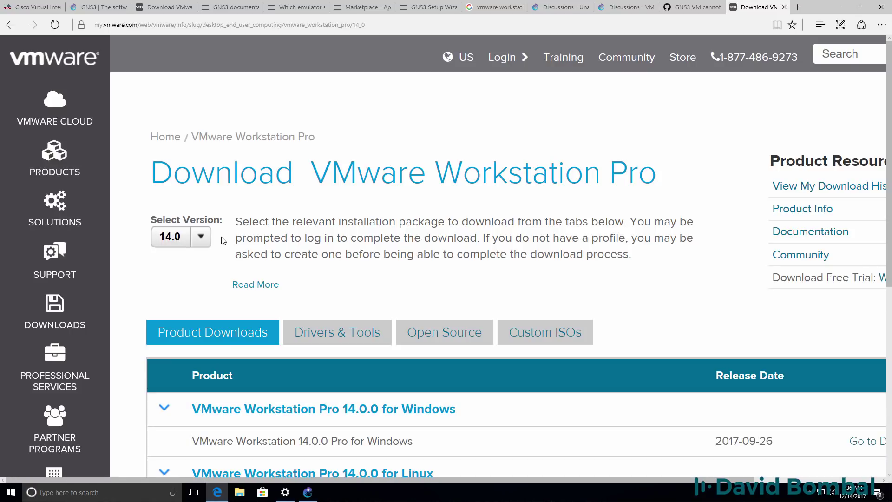
left_click(194, 240)
left_click(194, 277)
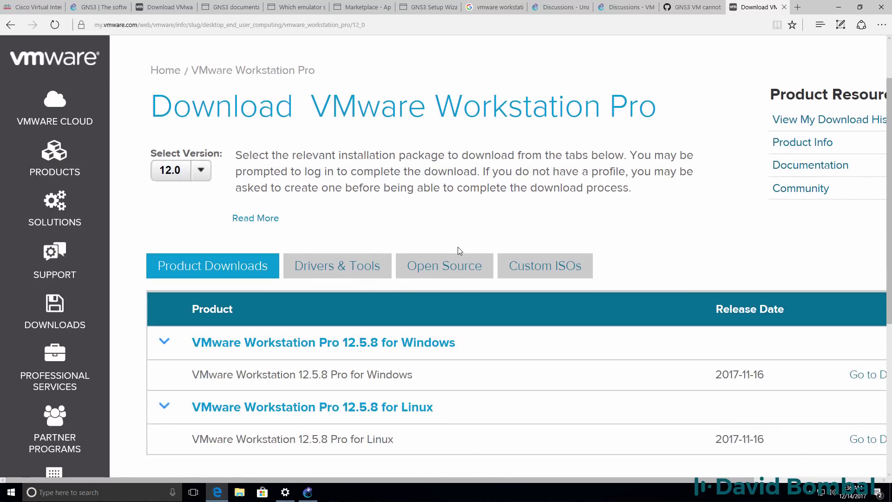
Open GitHub issue #1184 and highlight the Oct 24 comment about the Virtualize VT-x/EPT setting
left_click(693, 7)
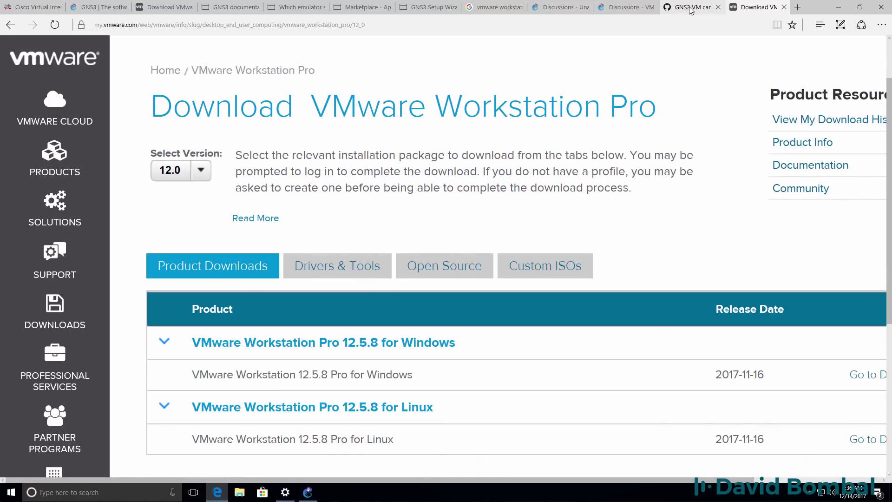
scroll(399, 148, "down", 2)
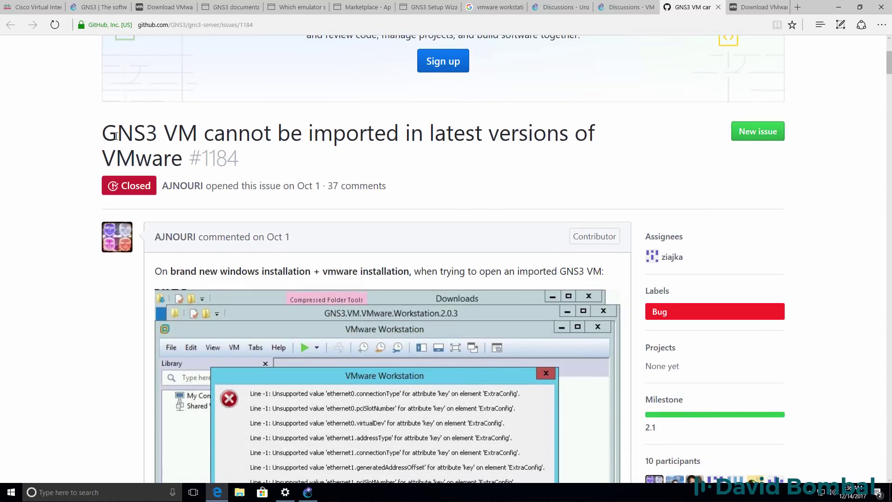
left_click_drag(99, 136, 183, 168)
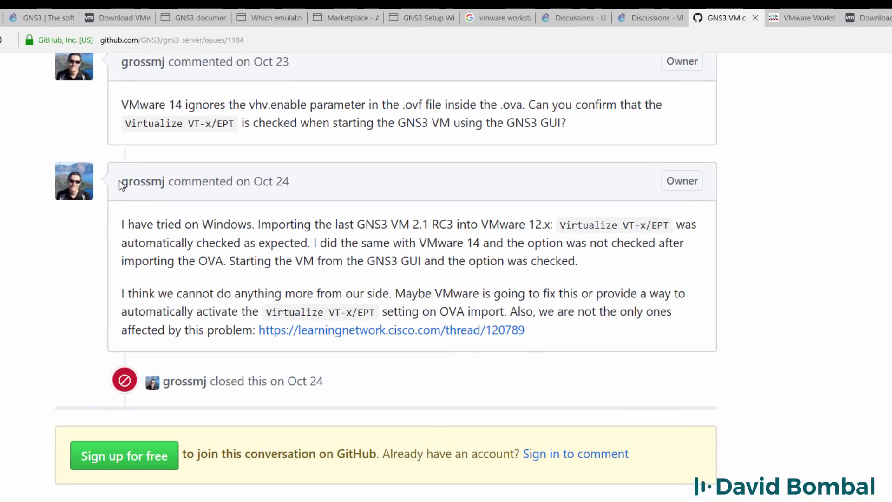
left_click_drag(119, 183, 294, 176)
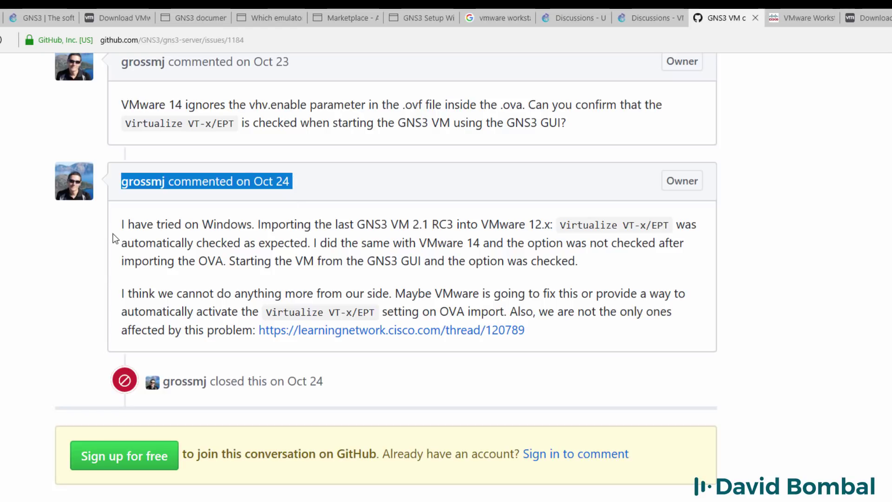
left_click_drag(121, 227, 299, 342)
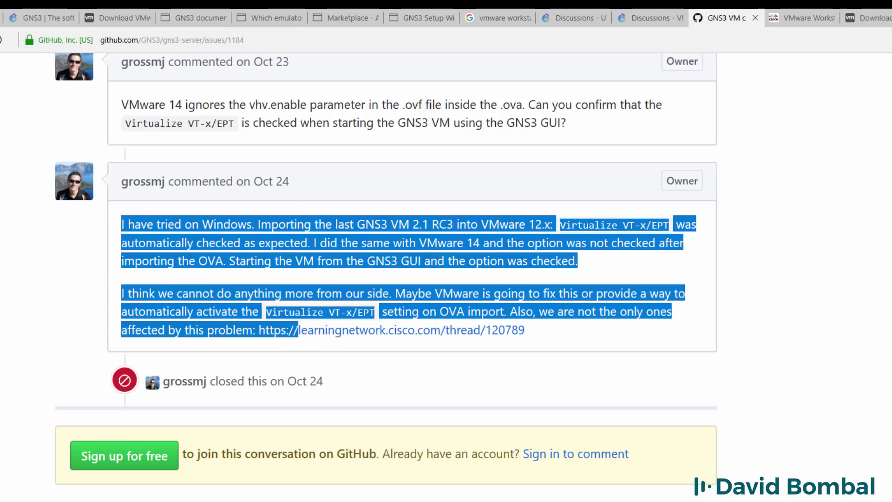
Read the Cisco VIRL thread's OVF workaround and supported-hypervisor list, then go back to the VMware page
left_click(806, 18)
scroll(486, 244, "down", 1)
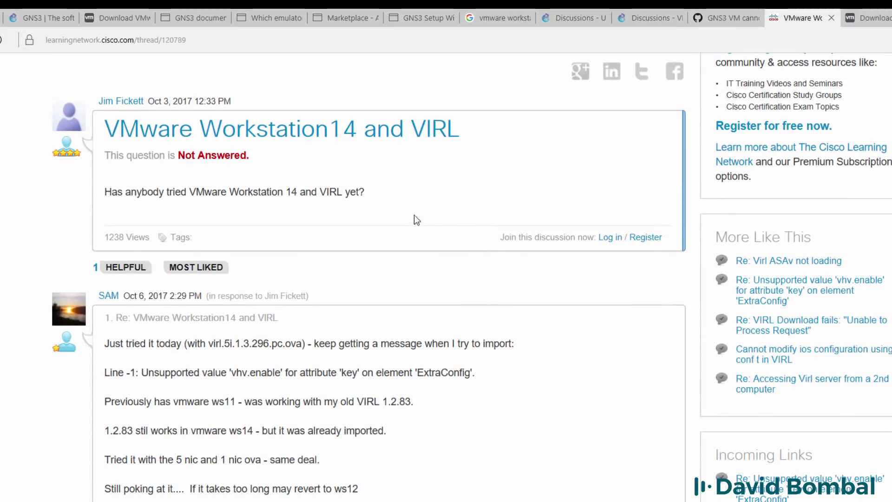
left_click_drag(474, 138, 104, 130)
scroll(539, 425, "up", 4)
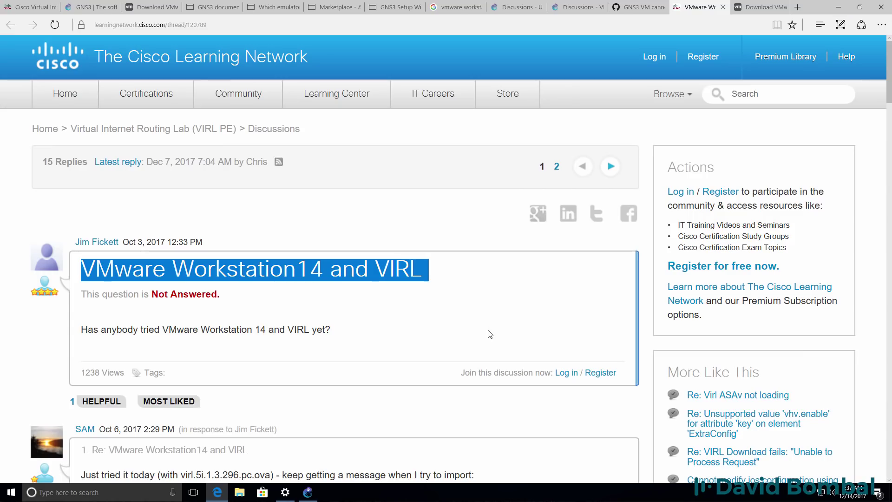
left_click(488, 334)
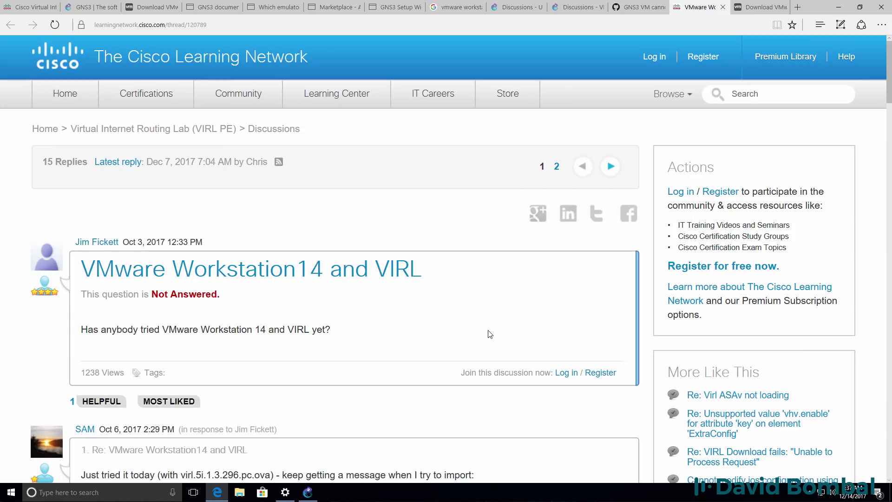
scroll(488, 334, "down", 15)
scroll(490, 334, "down", 17)
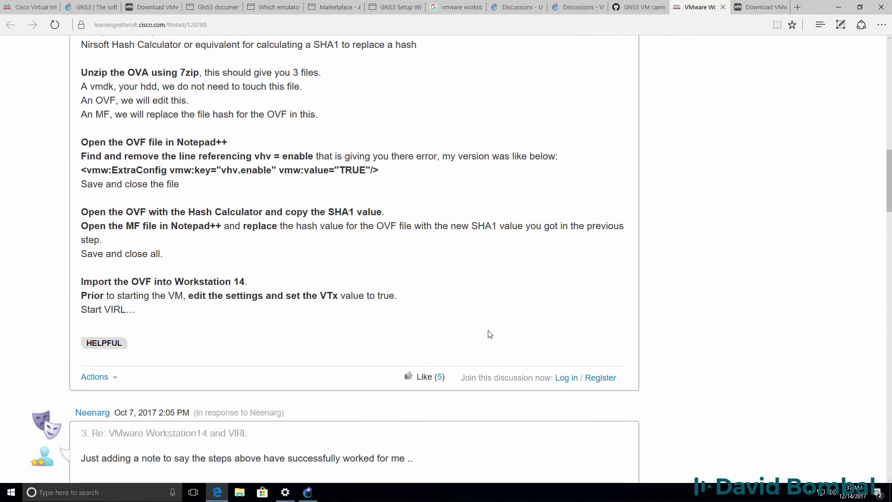
scroll(488, 334, "down", 3)
scroll(488, 334, "up", 2)
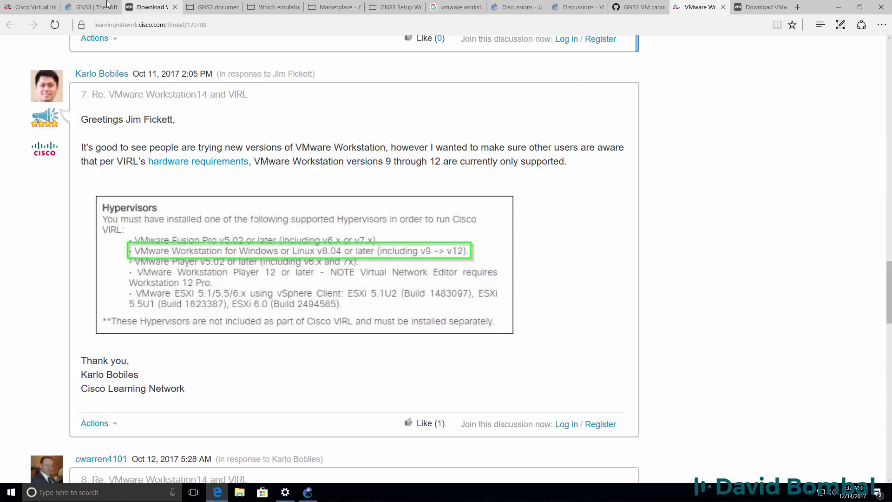
left_click(149, 12)
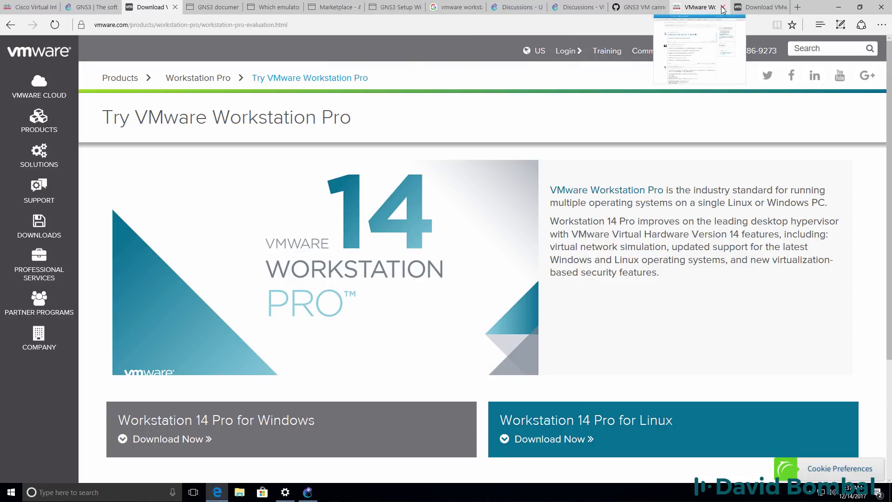
Set Workstation Pro to version 12.0 and request the 12.5.8 Windows download
left_click(763, 7)
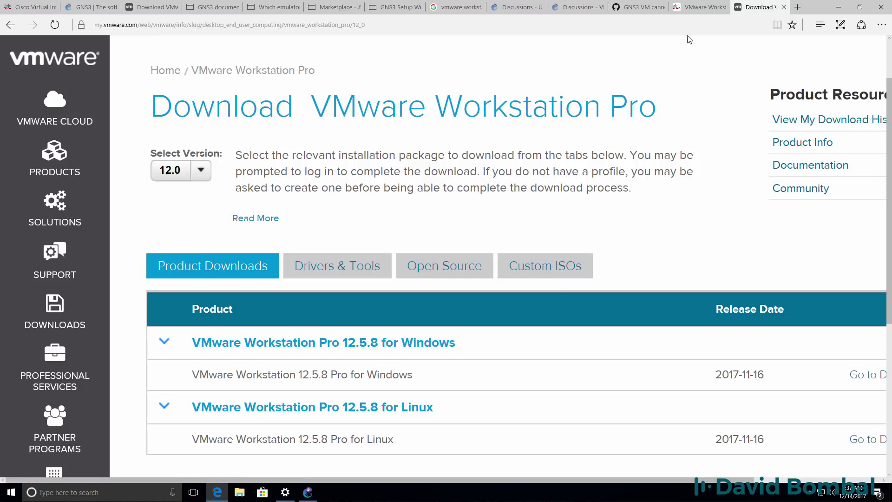
left_click(201, 170)
left_click(196, 197)
scroll(343, 284, "down", 3)
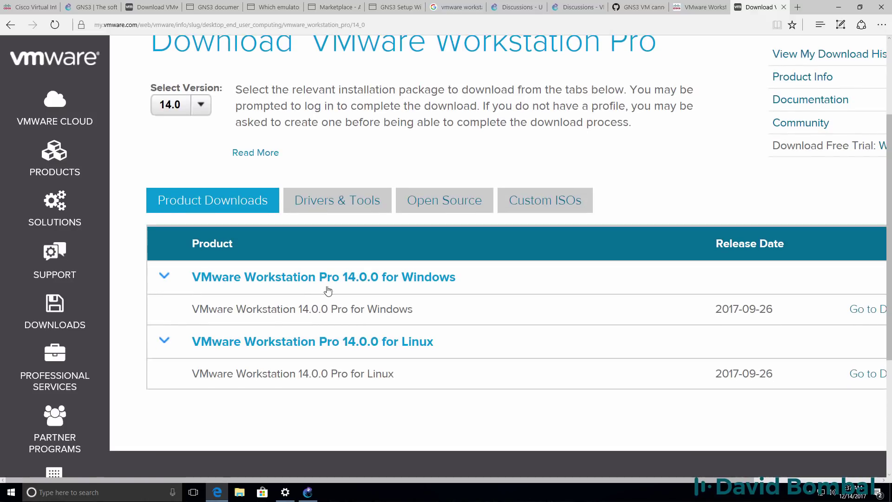
left_click(204, 107)
left_click(188, 143)
scroll(257, 167, "down", 3)
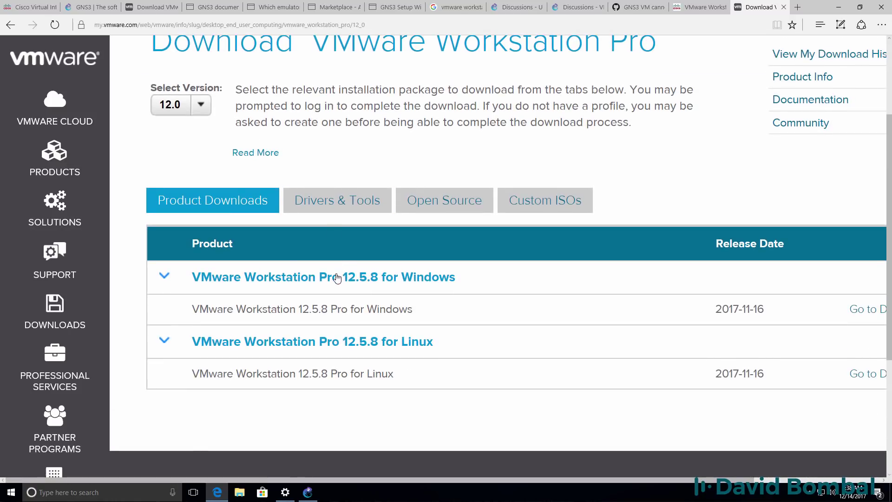
left_click_drag(401, 480, 535, 487)
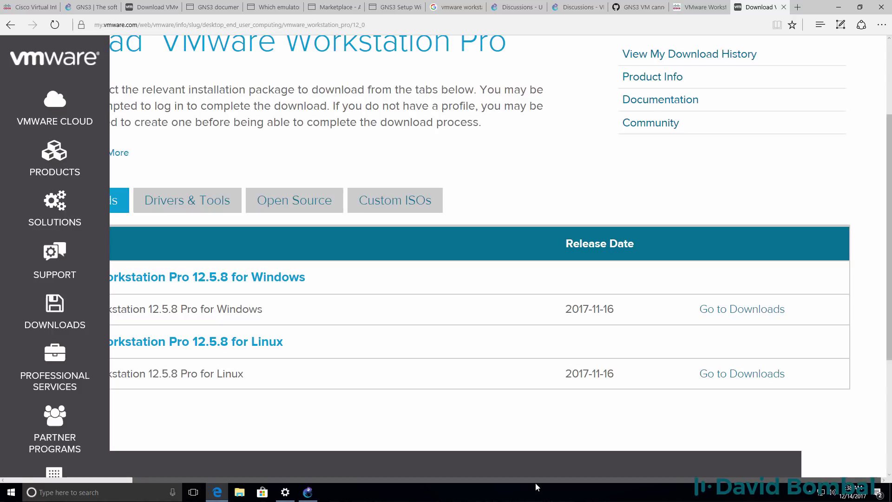
left_click(722, 316)
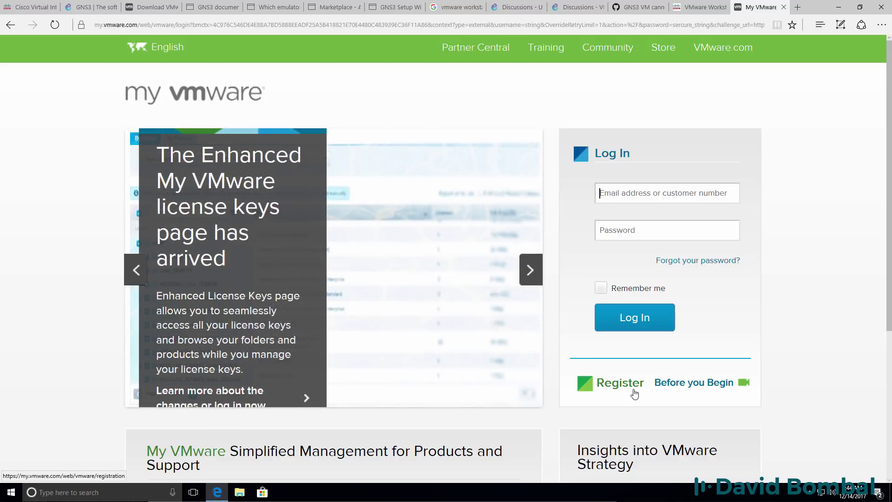
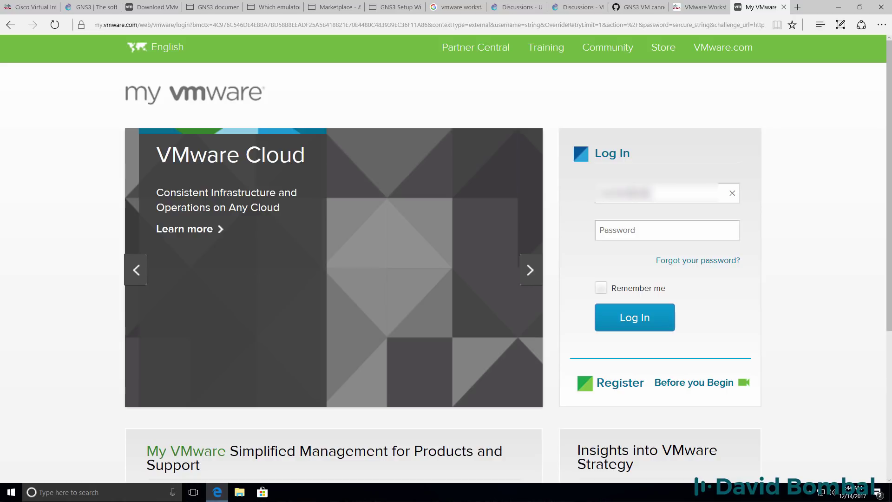
Log in to My VMware with the account e-mail and password
key("Tab")
key("ctrl+v")
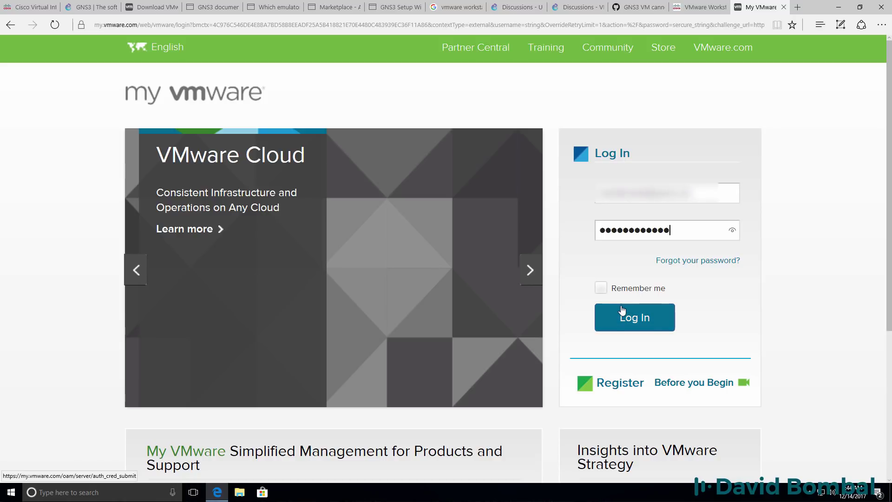
left_click(623, 315)
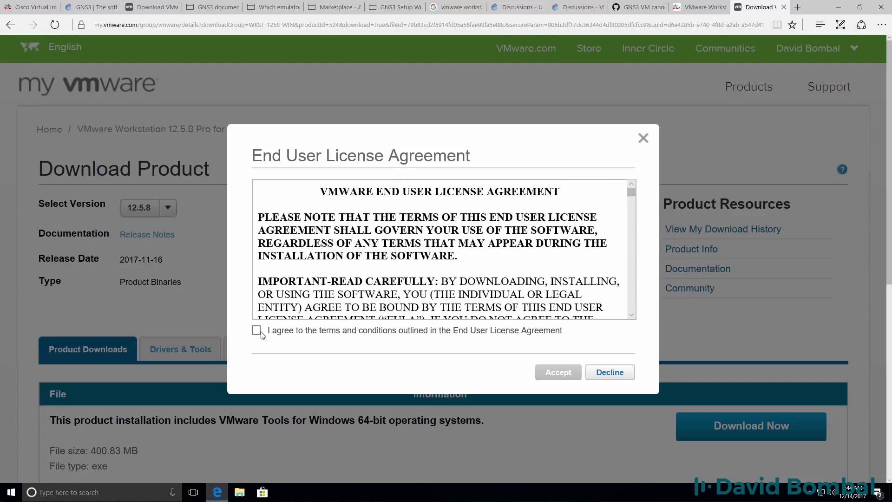
Accept the EULA and save the Workstation 12.5.8 installer from Edge's download bar
left_click(256, 330)
left_click(550, 371)
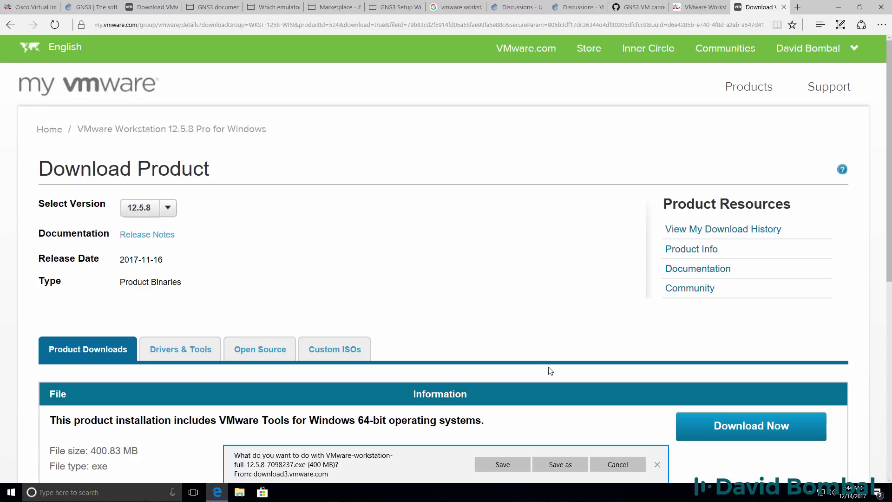
left_click(513, 466)
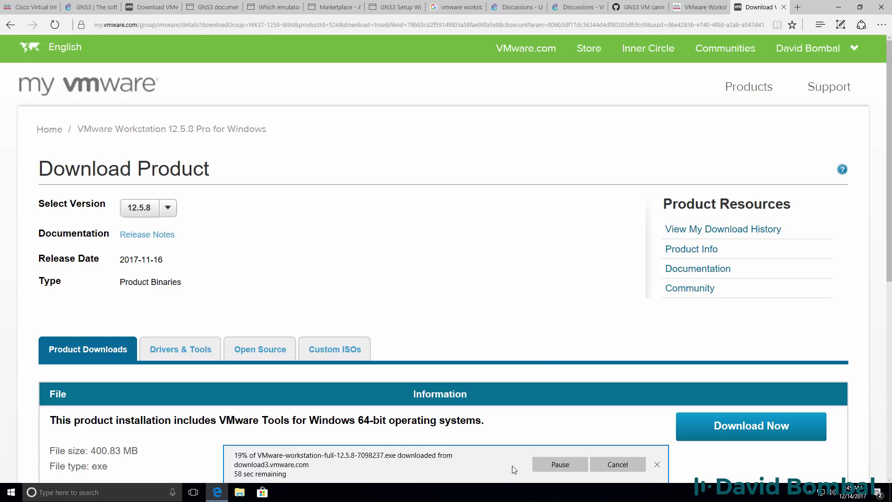
scroll(553, 316, "down", 4)
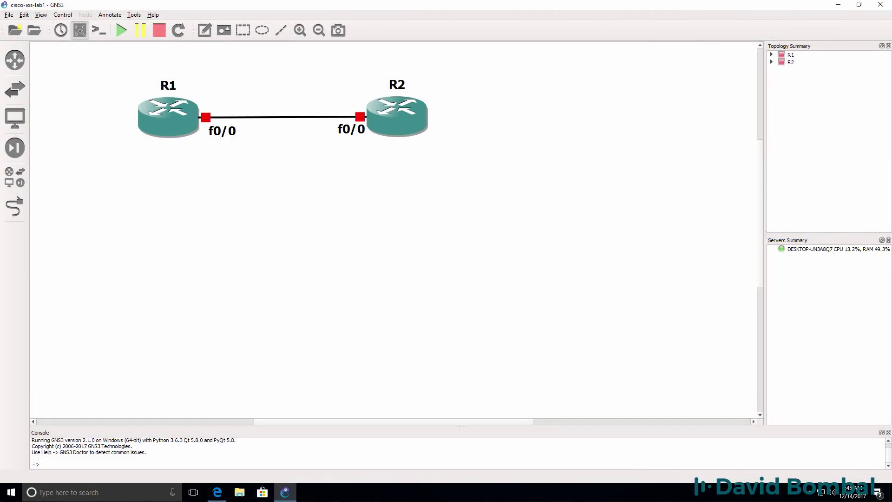
Close the GNS3 window with the cisco-ios-lab1 project
left_click(879, 9)
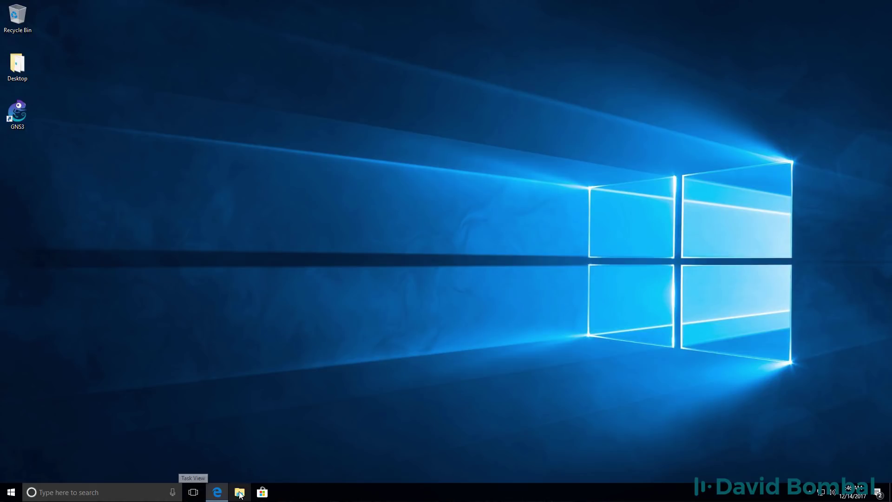
Run VMware-workstation-full-12.5.8-7098237 from the Downloads folder and approve the UAC prompt
mouse_move(217, 491)
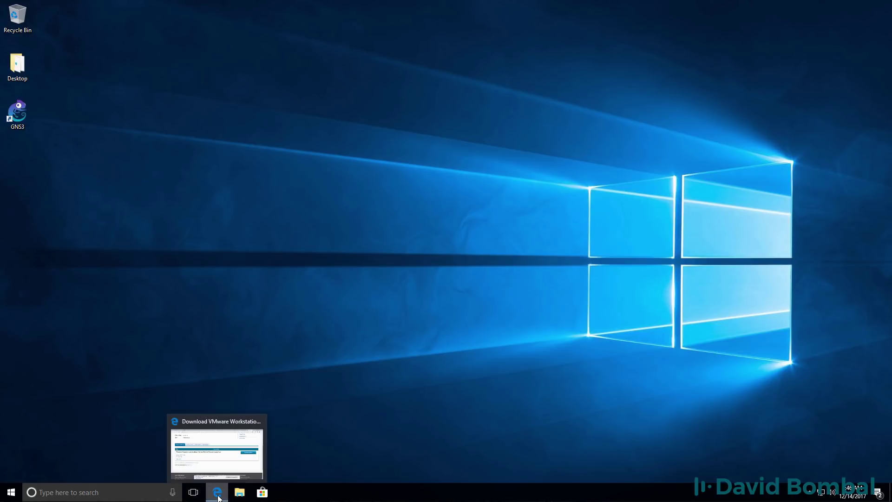
left_click(217, 473)
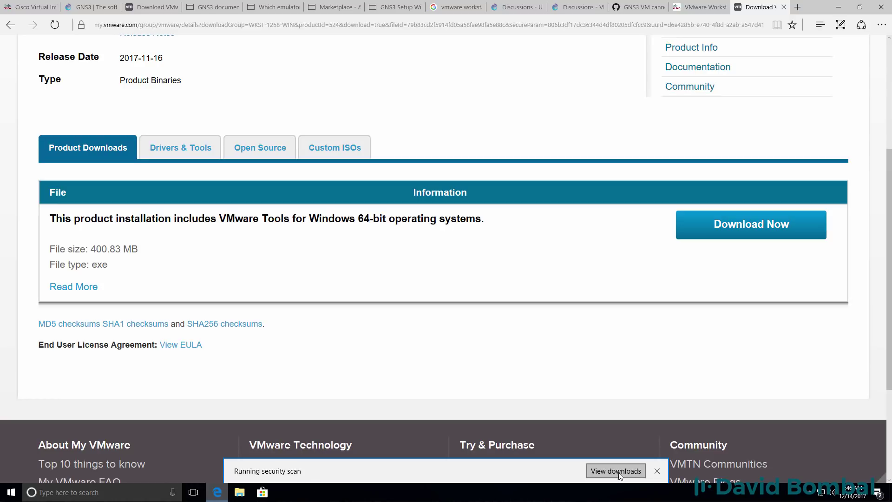
left_click(563, 472)
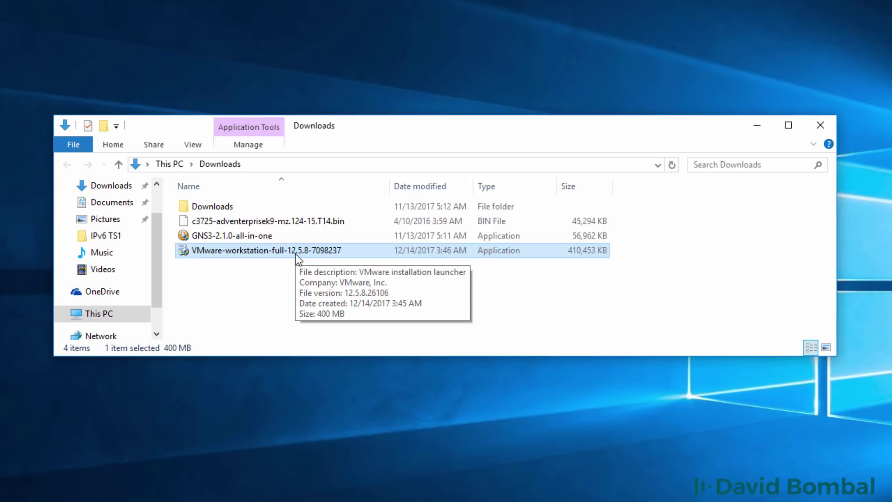
double_click(296, 254)
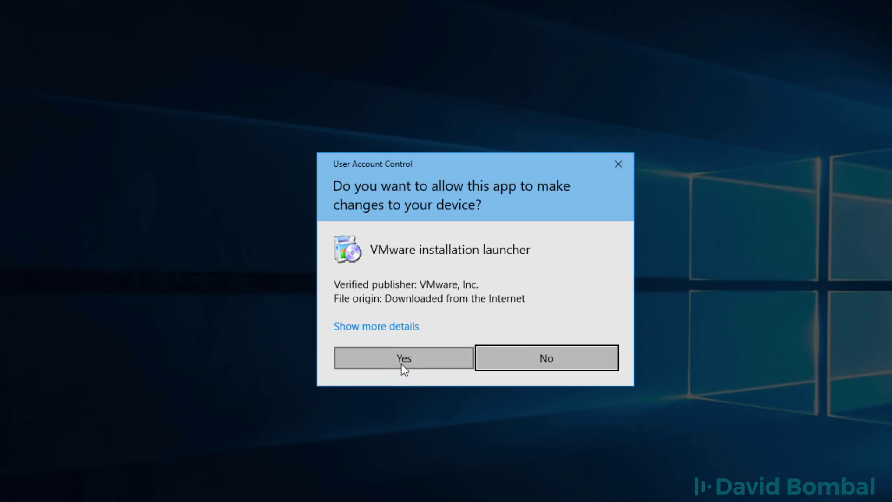
left_click(403, 362)
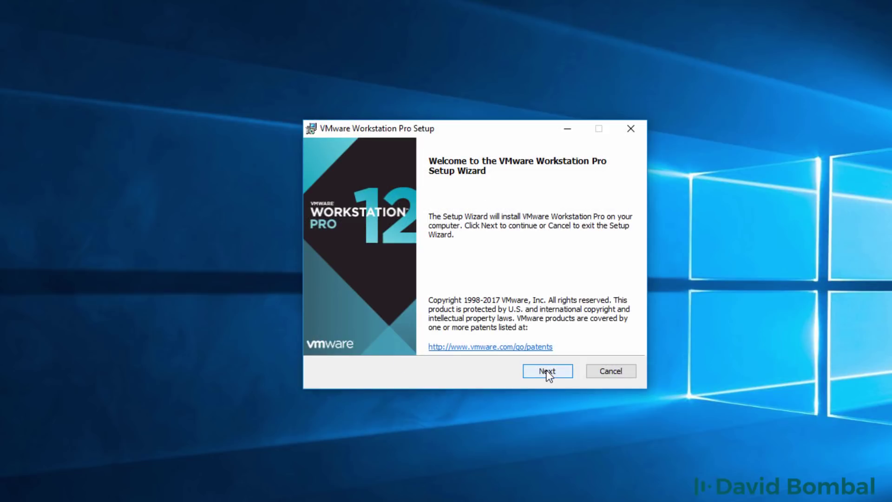
Accept the licence, install Workstation Pro 12 with default location, experience and shortcut settings, and finish
left_click(547, 372)
left_click(445, 340)
left_click(558, 375)
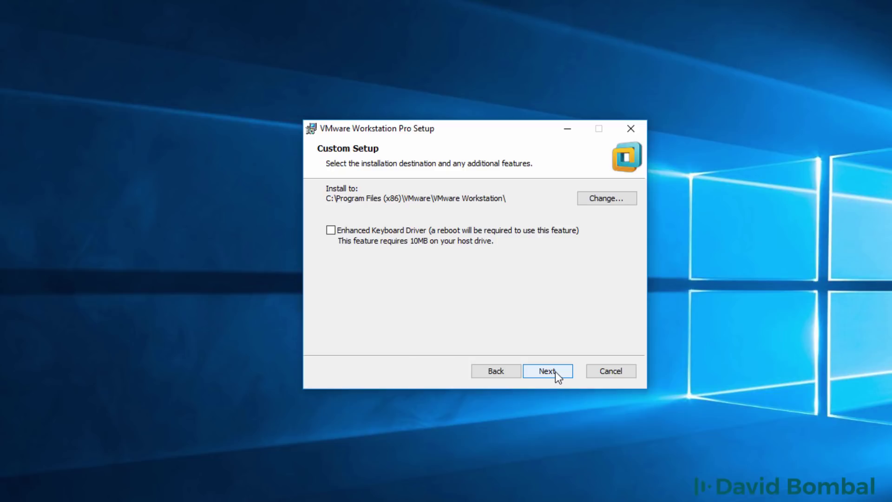
left_click(556, 371)
left_click(555, 372)
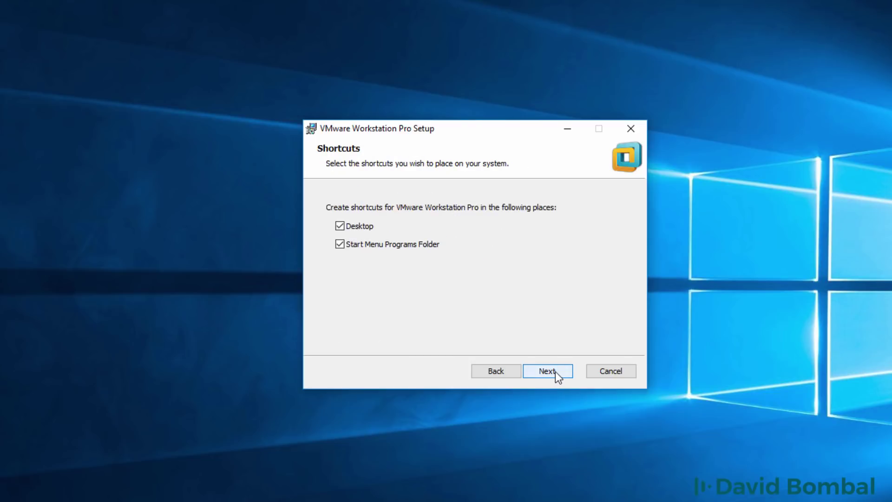
left_click(556, 372)
left_click(556, 372)
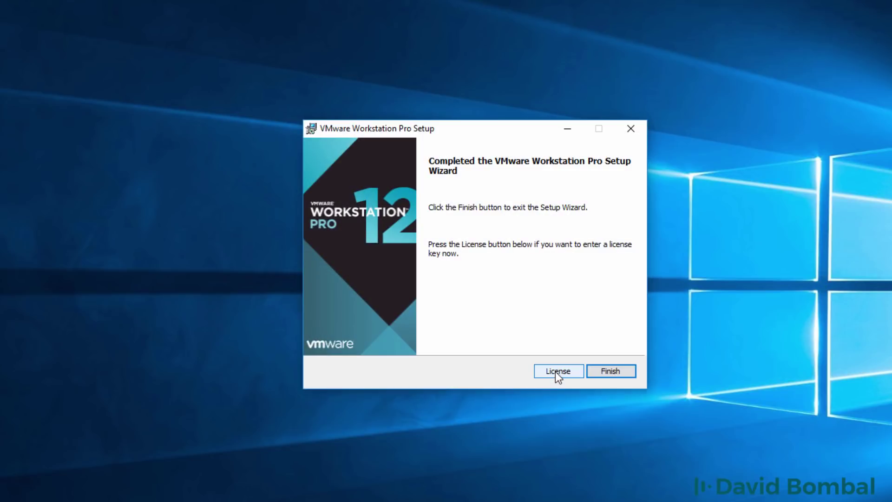
left_click(612, 372)
Launch VMware Workstation and choose the 30-day trial, entering the user's e-mail address
left_click(19, 80)
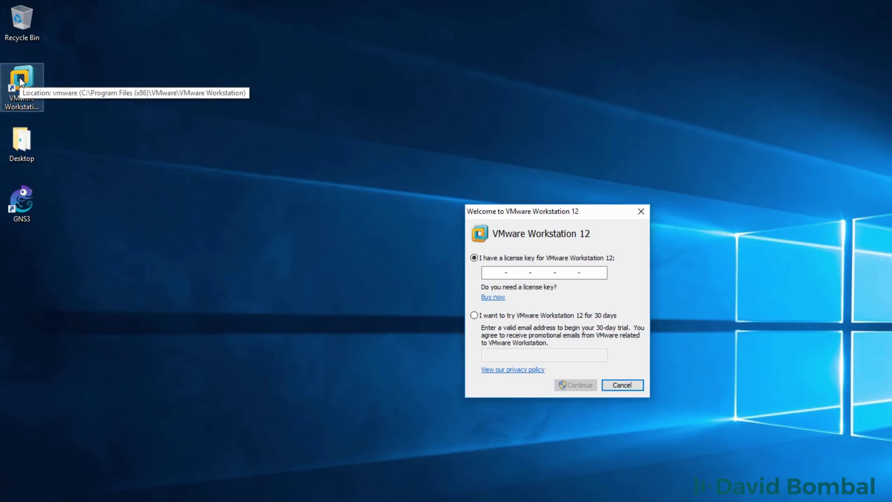
left_click(508, 314)
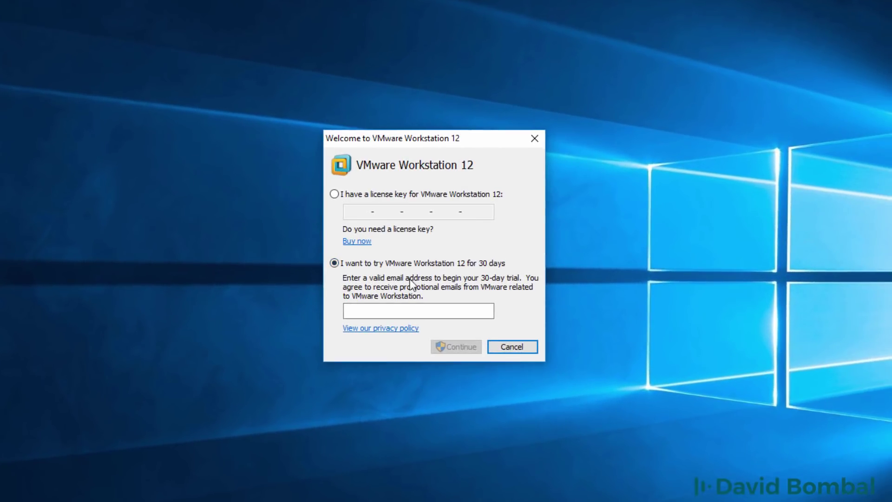
left_click(404, 310)
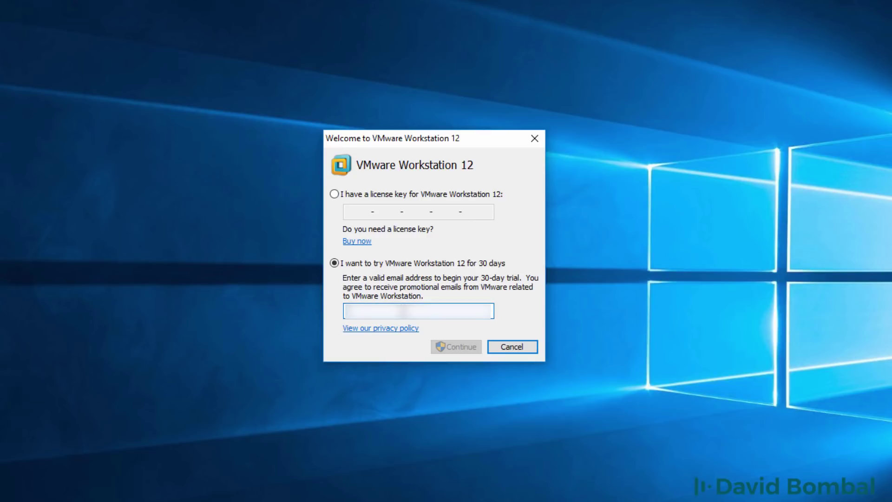
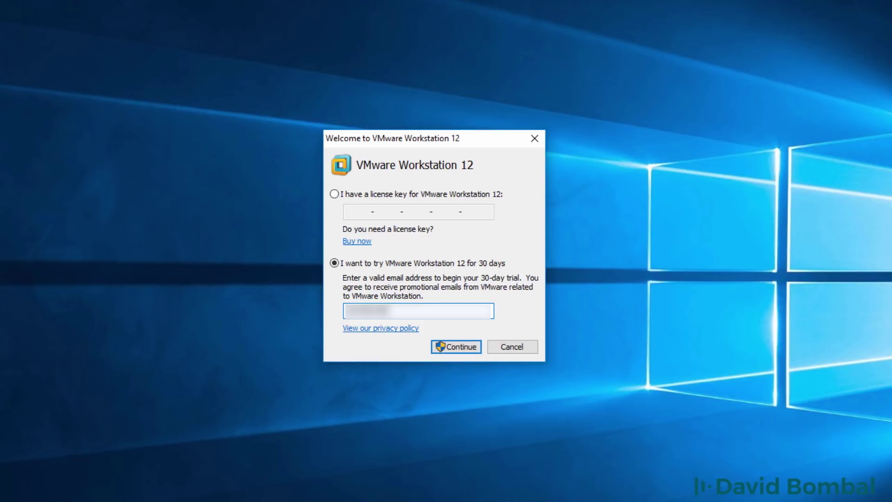
Finish the setup with administrator permission and open Workstation 12 Pro's Home page
left_click(456, 347)
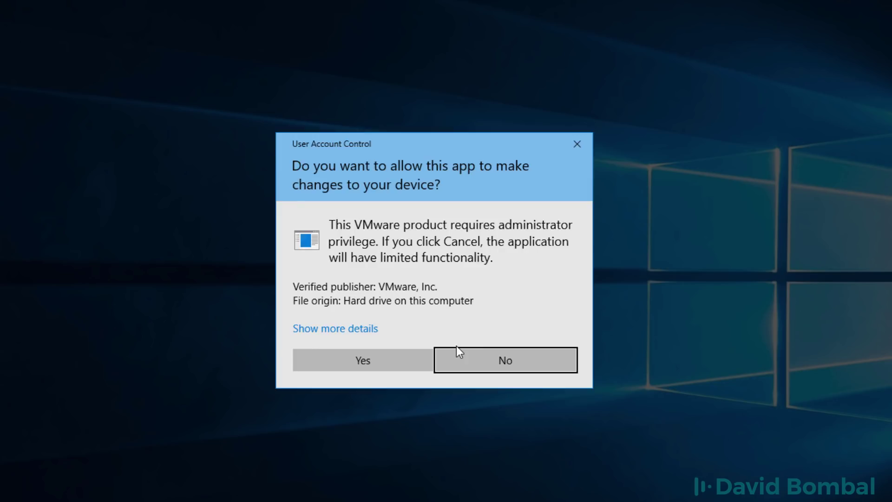
left_click(361, 356)
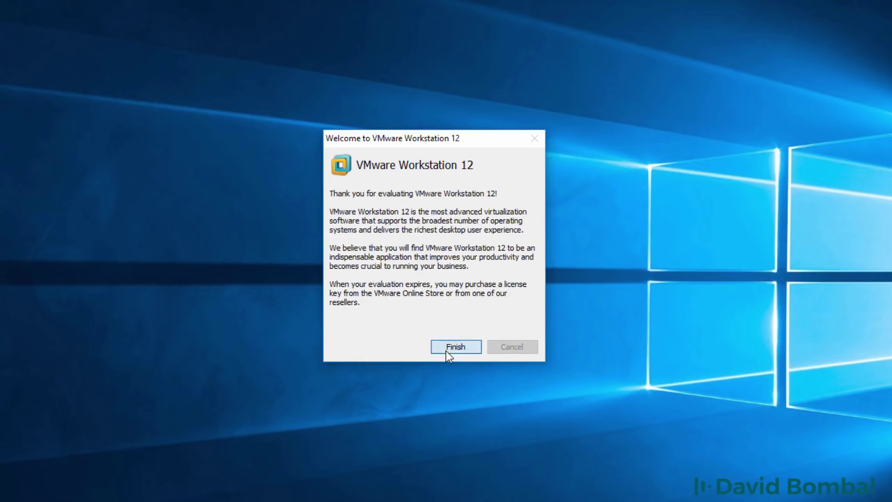
left_click(446, 350)
left_click_drag(370, 65, 371, 69)
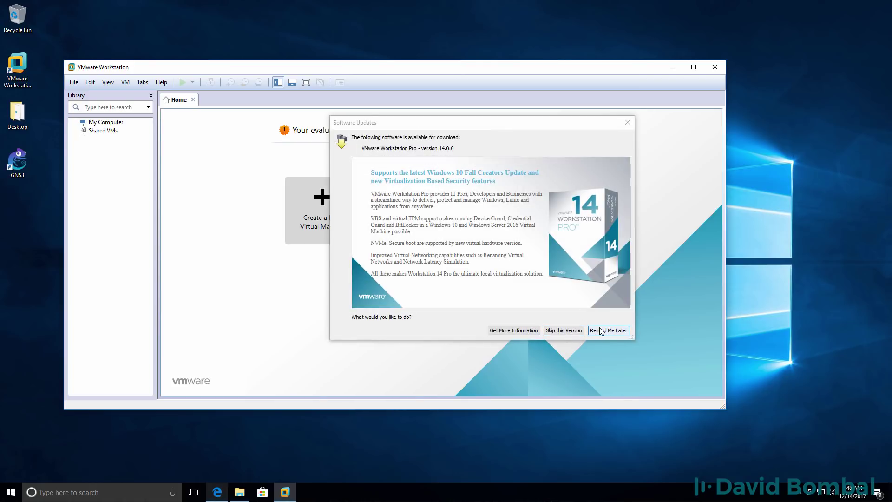
Postpone the version 14 update and move the Workstation window further right
left_click(603, 331)
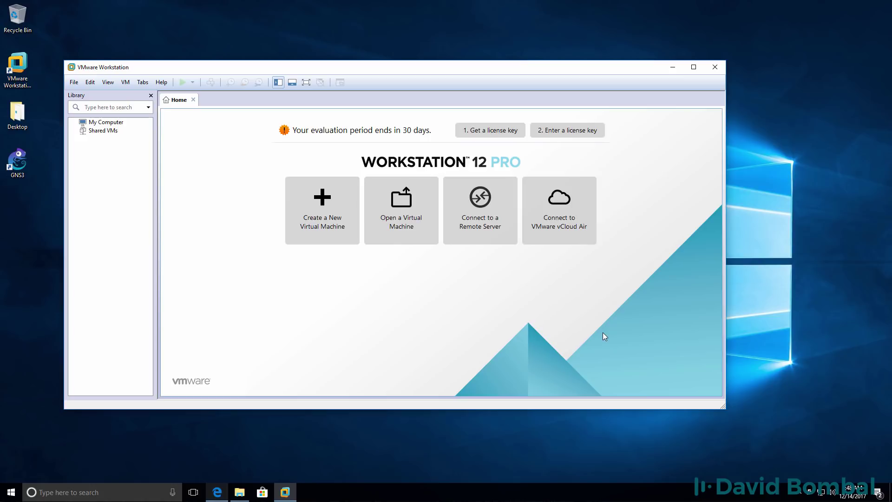
left_click_drag(479, 66, 564, 63)
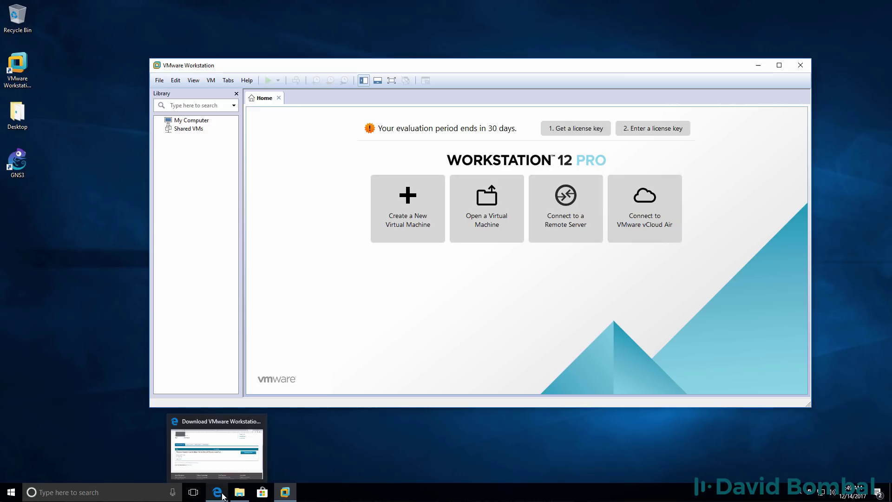
In Edge, go to the gns3.com Free Download page and log in to the GNS3 account
left_click(219, 494)
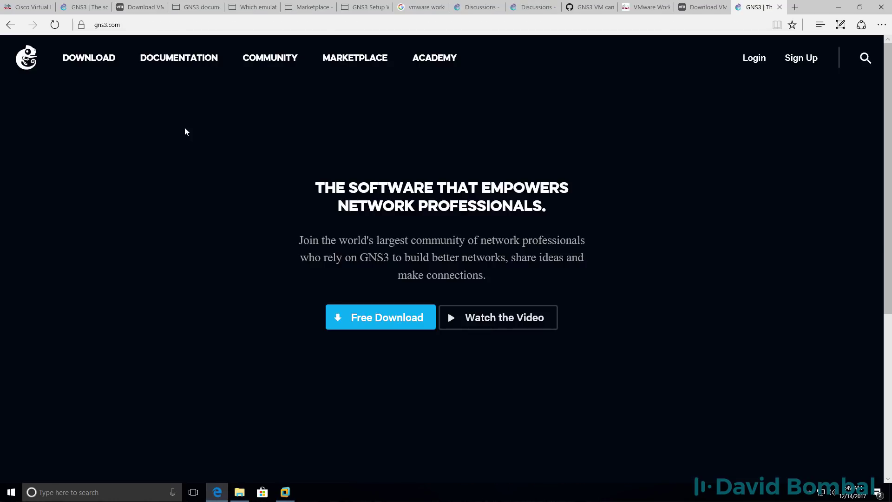
left_click(387, 320)
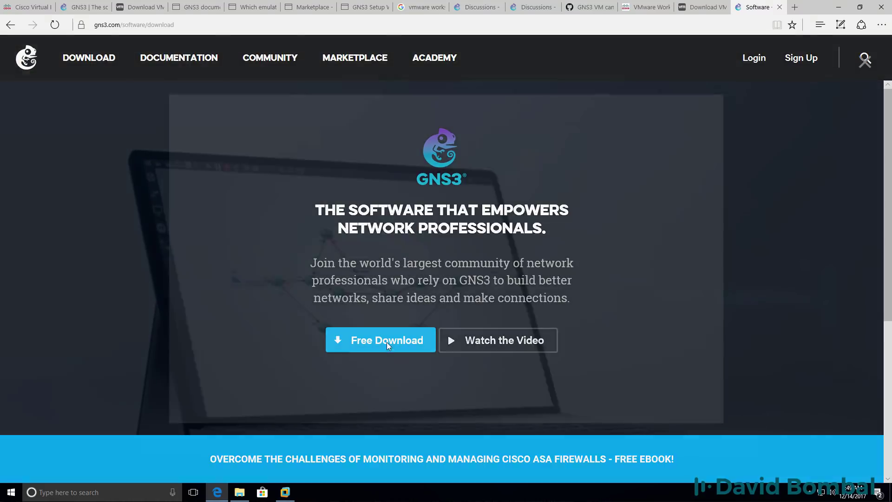
left_click(386, 344)
left_click(423, 111)
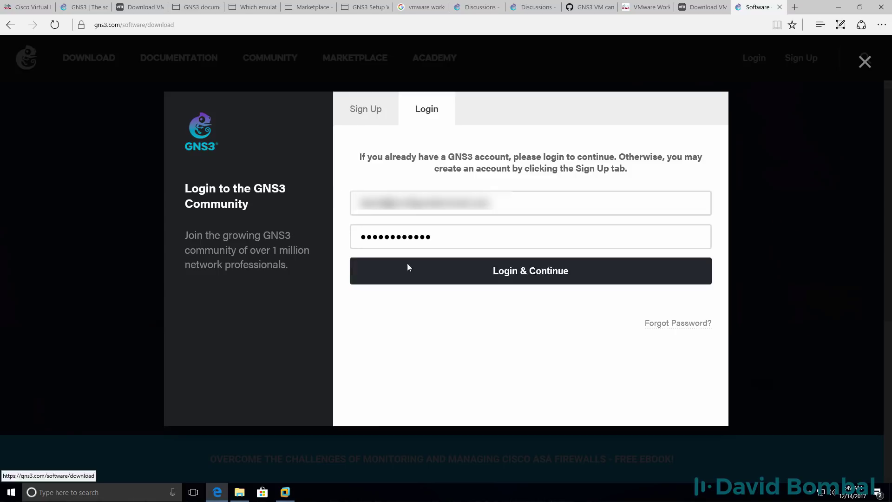
left_click(373, 112)
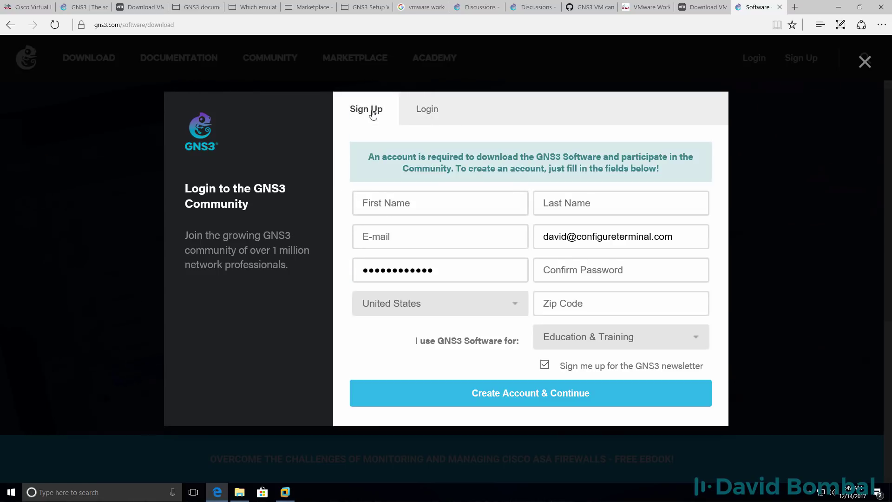
left_click(427, 111)
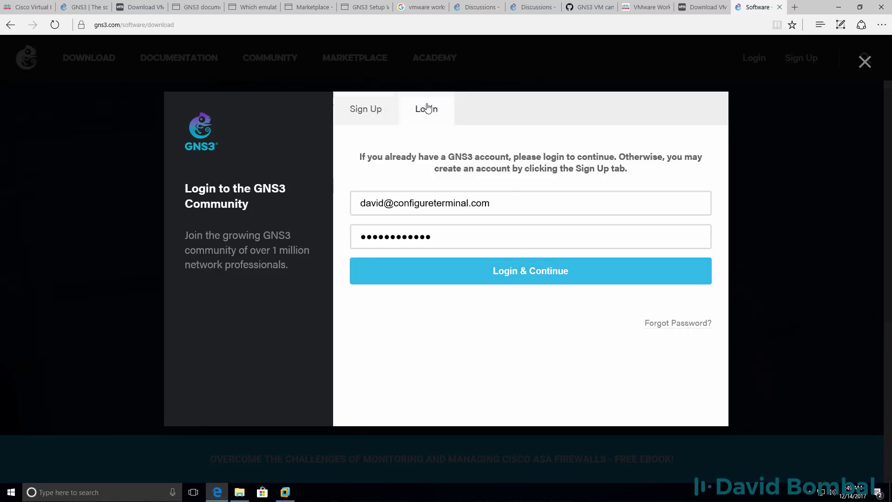
left_click(524, 274)
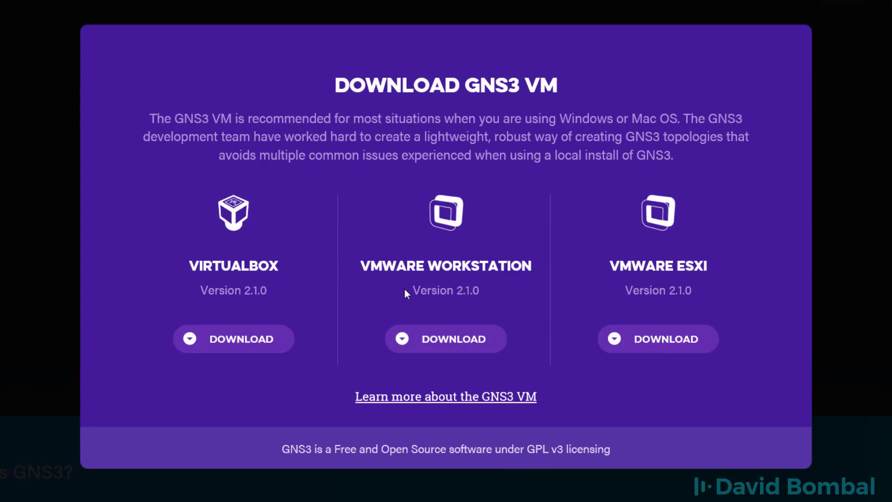
Save the GNS3.VM.VMware.Workstation.2.1.0.zip download, then return to the GNS3 Software page
left_click_drag(410, 291, 484, 293)
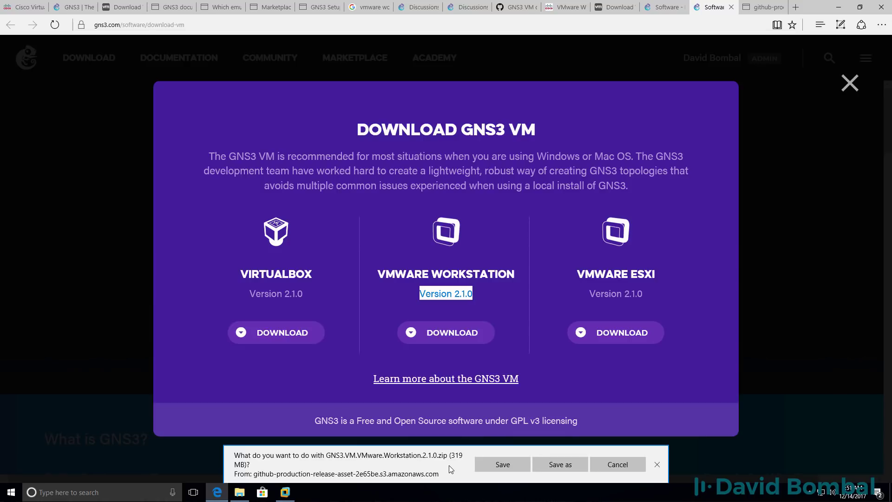
left_click(495, 466)
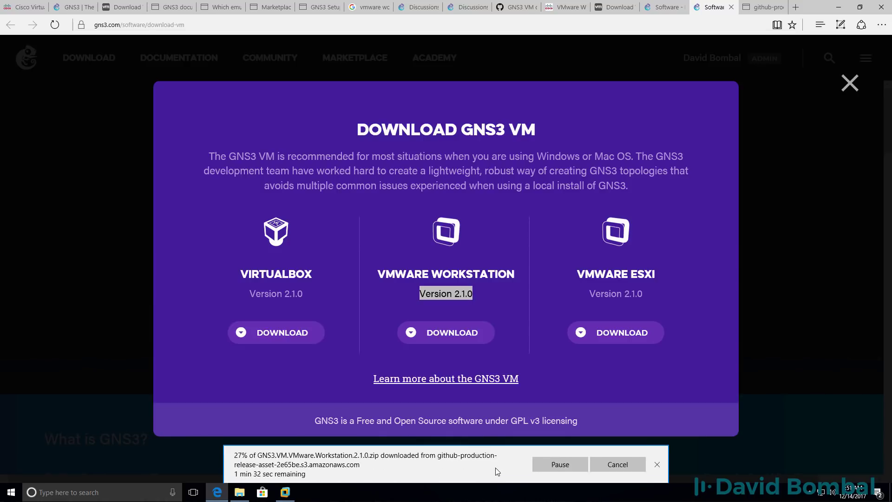
left_click(762, 7)
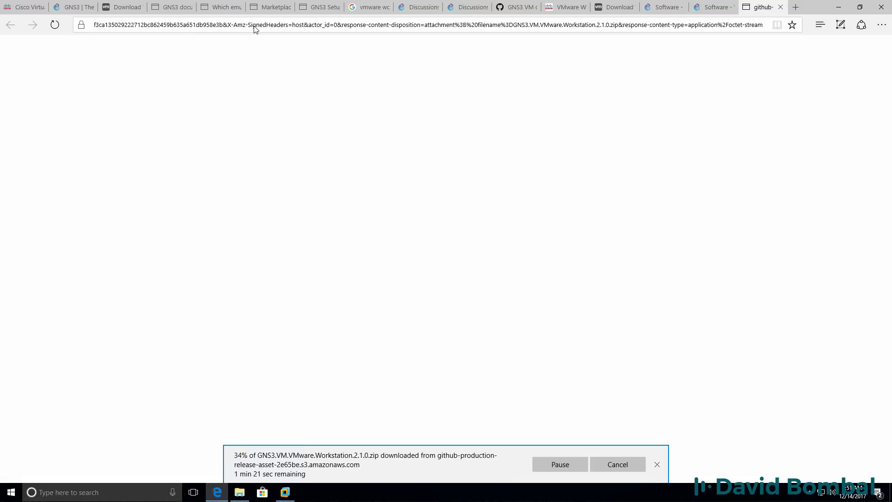
left_click(715, 10)
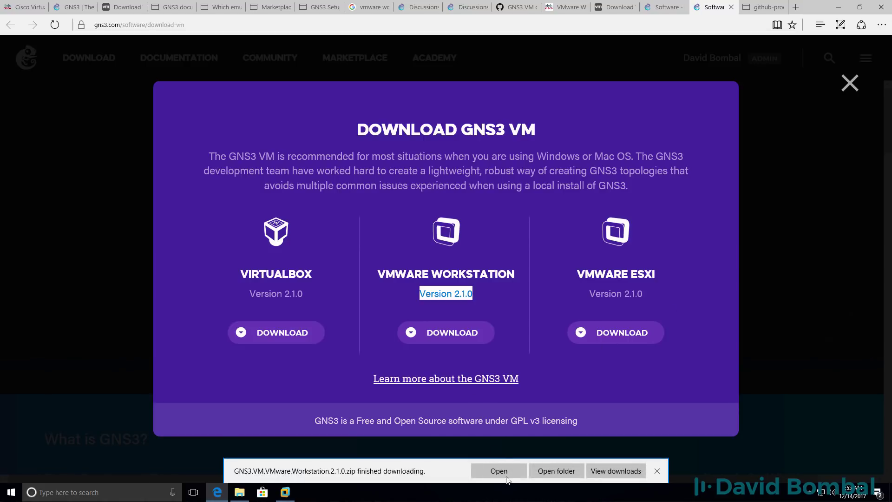
Extract GNS3.VM.VMware.Workstation.2.1.0.zip into its default same-named folder in Downloads
left_click(545, 473)
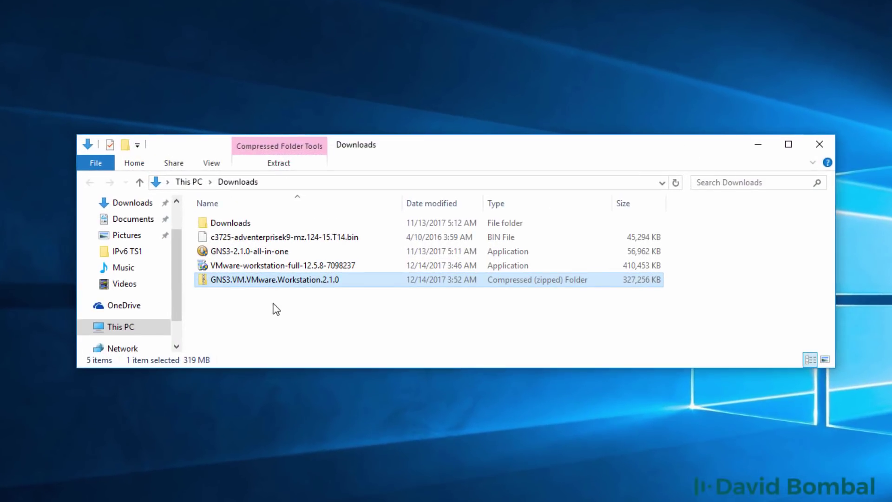
right_click(332, 286)
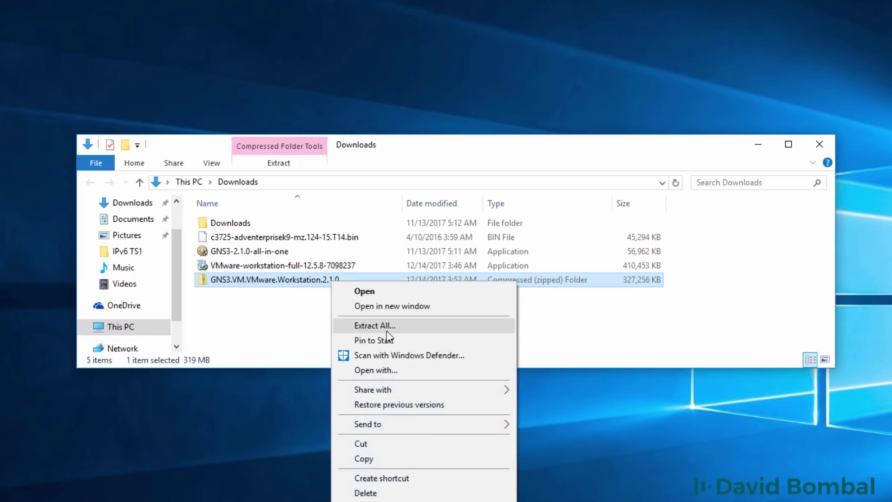
left_click(375, 325)
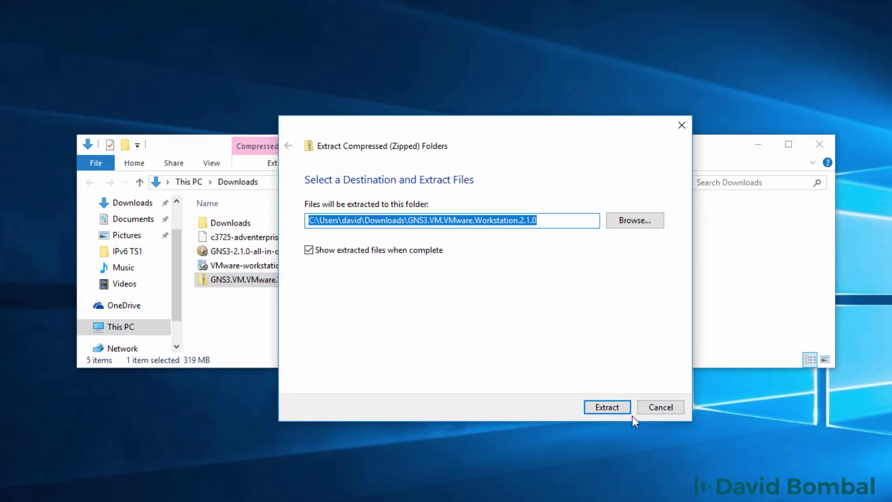
left_click(610, 408)
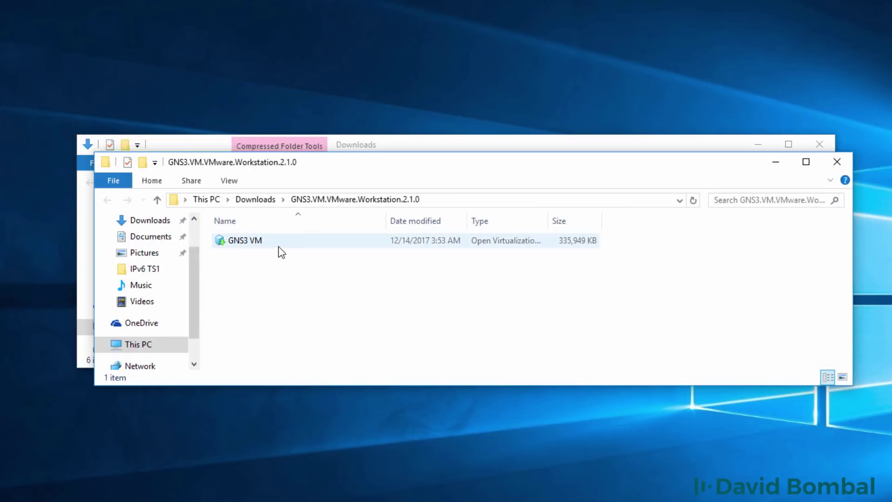
Check the GNS3 VM package's file type, then open the extracted GNS3.VM.VMware.Workstation.2.1.0 folder
left_click(267, 244)
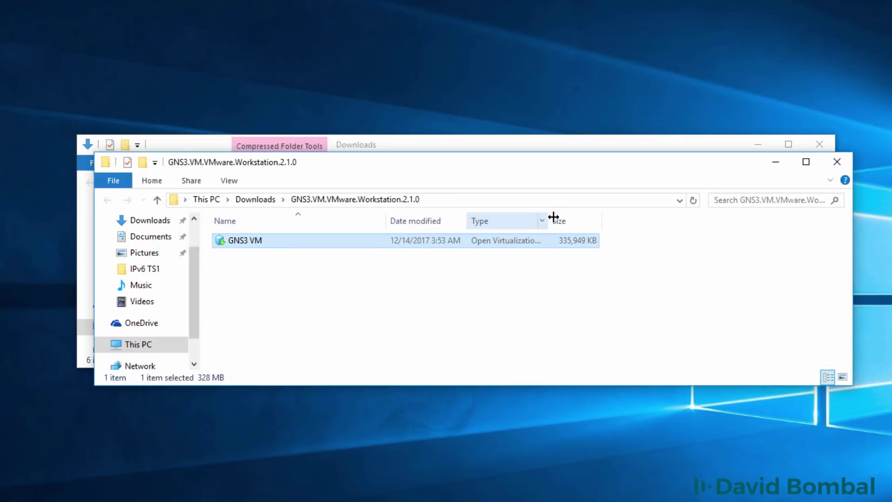
left_click_drag(549, 221, 696, 215)
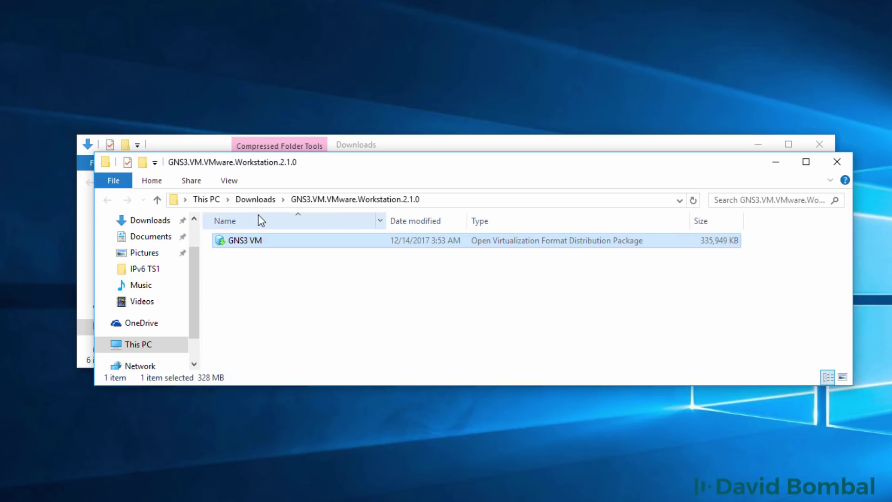
left_click(257, 200)
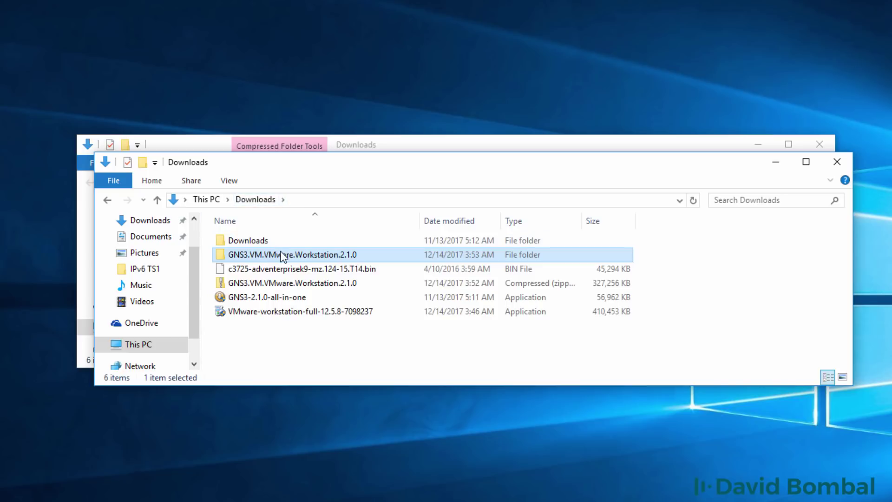
double_click(282, 257)
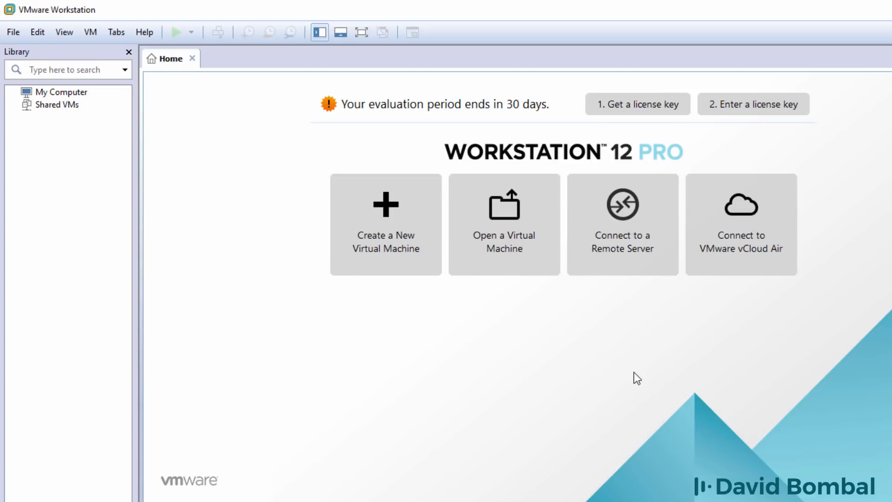
Open the GNS3 VM appliance from the extracted Downloads folder in Workstation
left_click(10, 32)
left_click(40, 83)
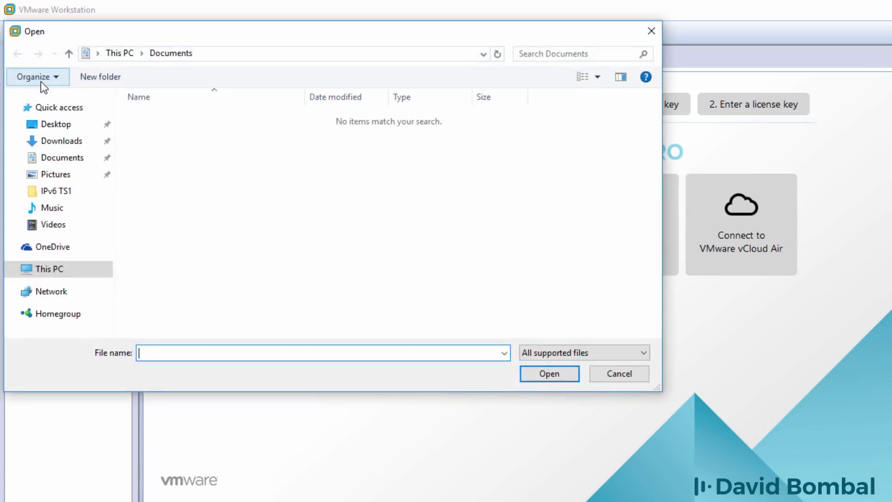
left_click(63, 141)
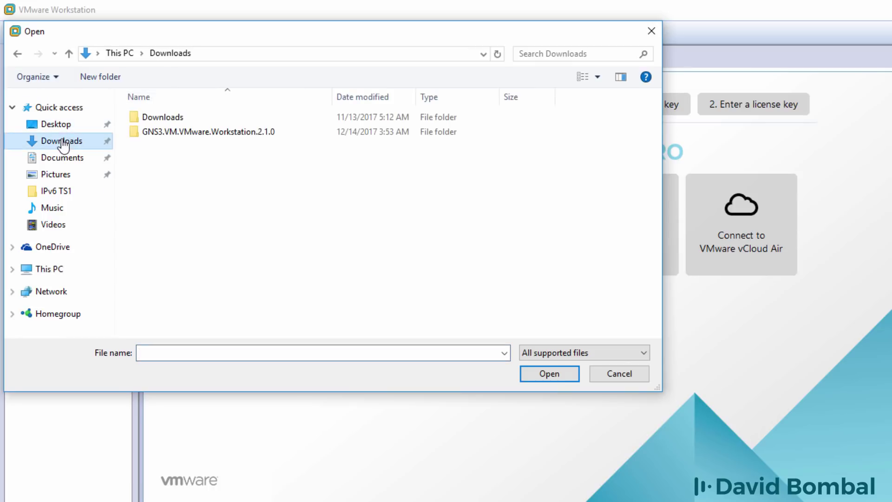
double_click(226, 133)
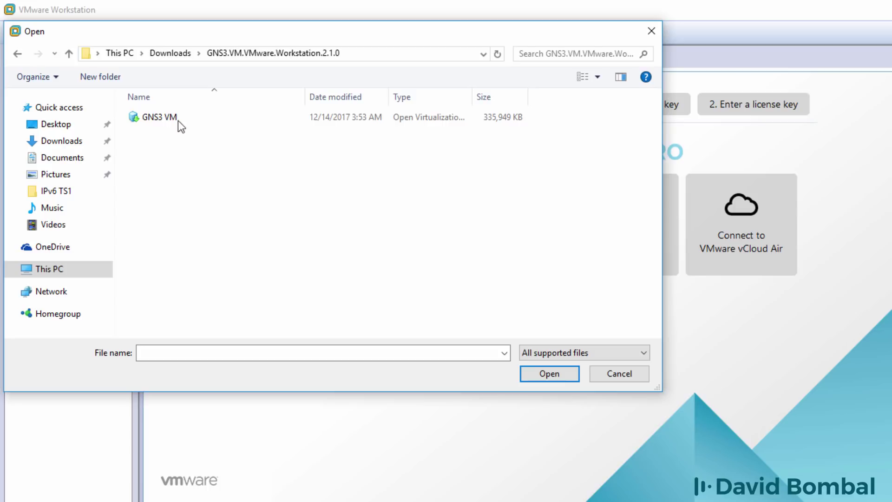
left_click(156, 121)
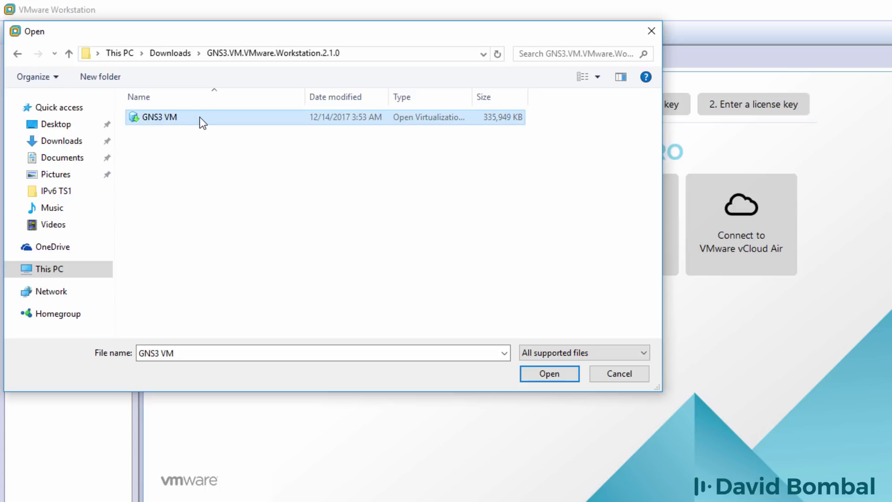
left_click(540, 375)
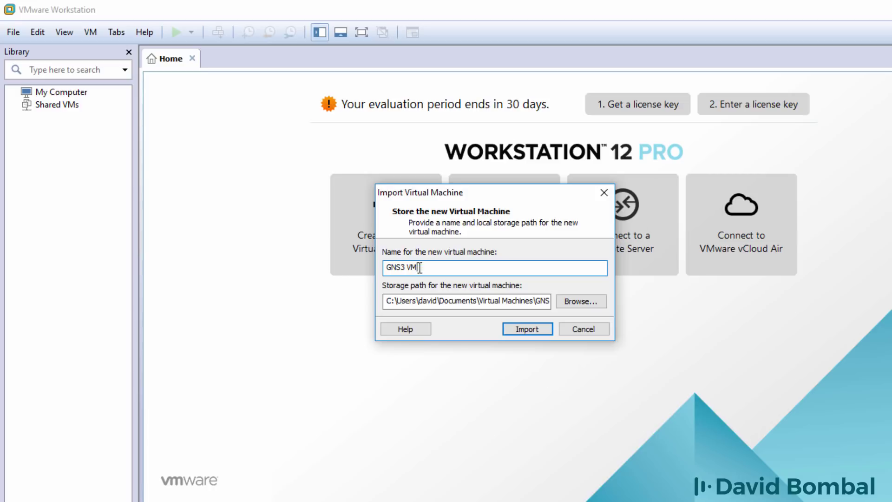
Keep the name GNS3 VM and the default storage path, and import it
left_click_drag(420, 267, 357, 268)
left_click_drag(386, 301, 601, 303)
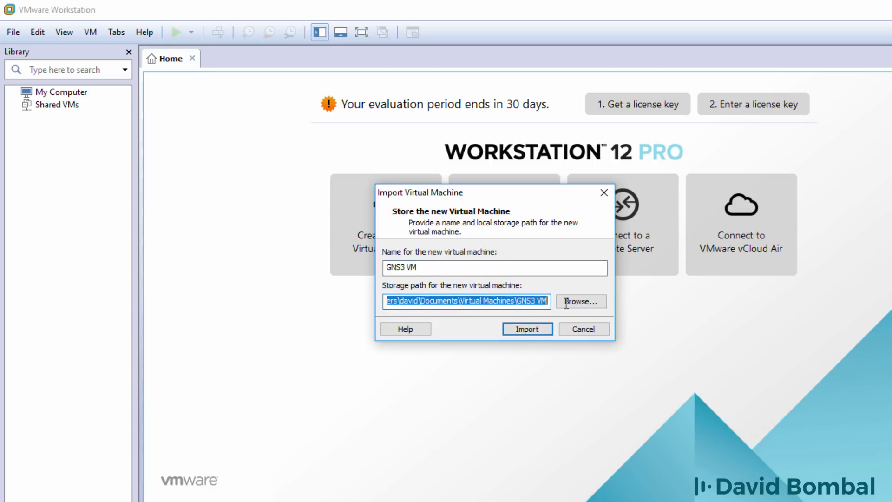
left_click(495, 301)
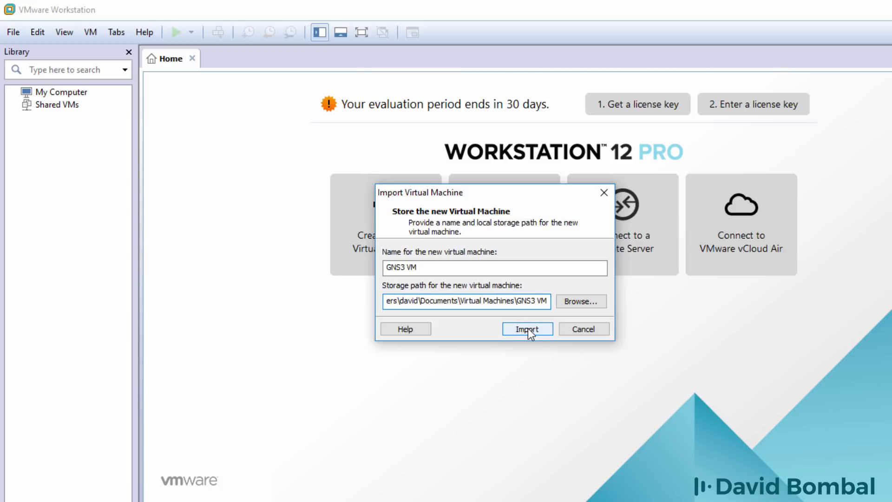
left_click(528, 328)
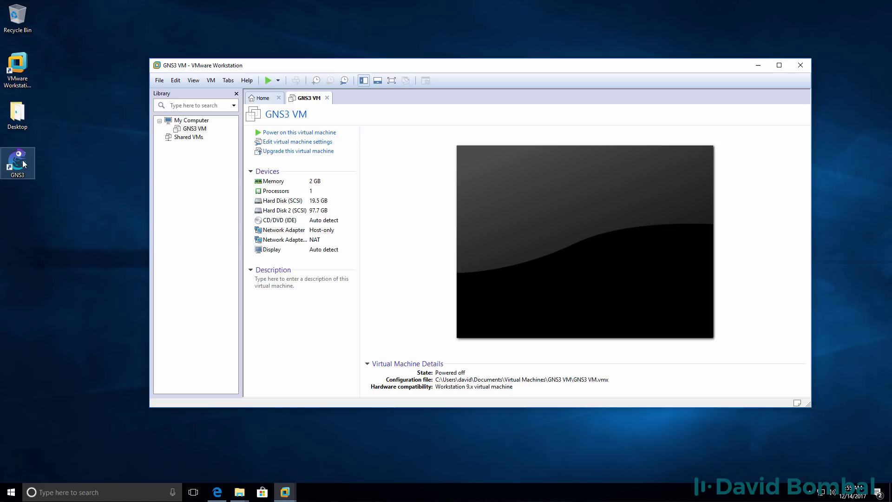
Launch GNS3 and name the new project gns3-vm1
double_click(22, 162)
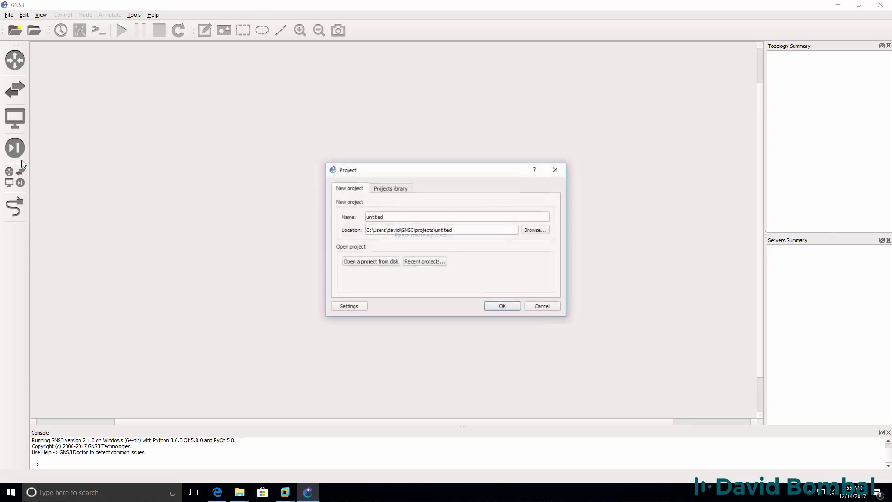
left_click_drag(361, 195, 278, 197)
type("gns3-vm")
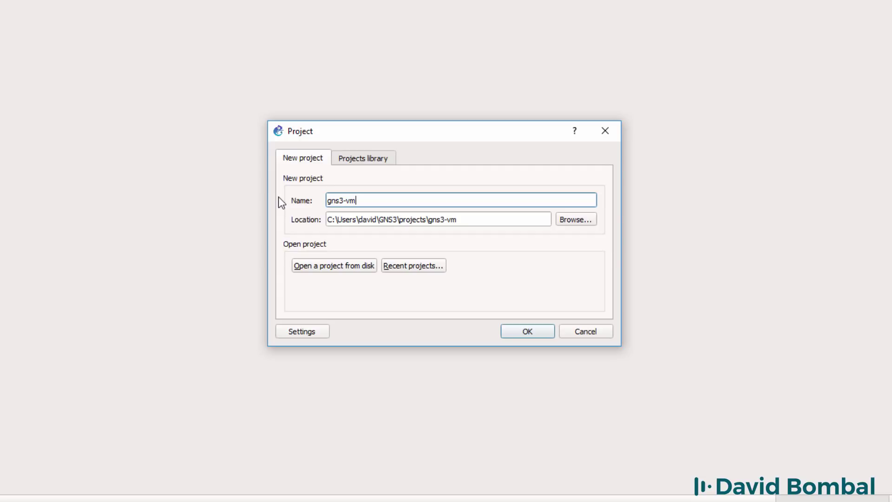
type("1")
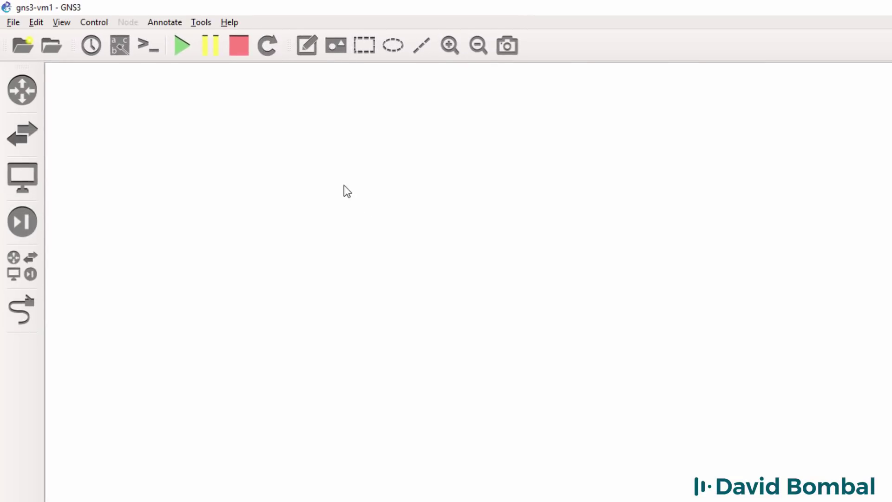
Enable the GNS3 VM in Preferences, using the VMware Workstation / Player engine and VM GNS3 VM
left_click(31, 22)
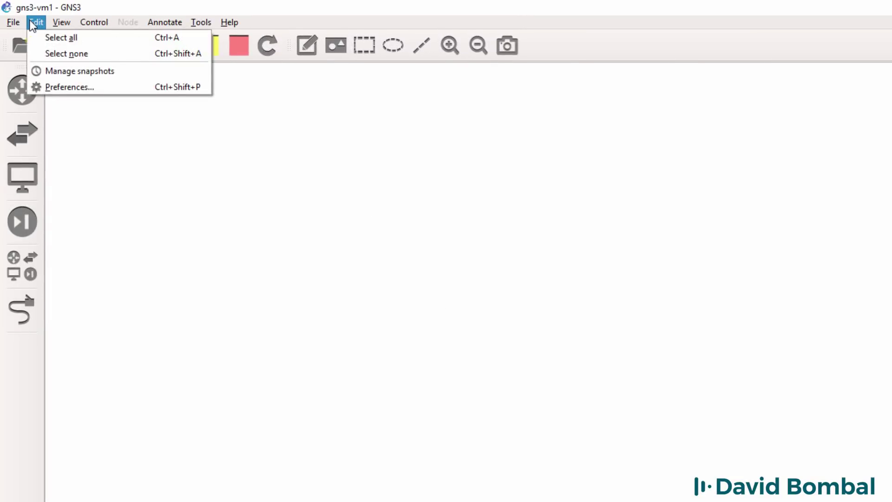
left_click(63, 80)
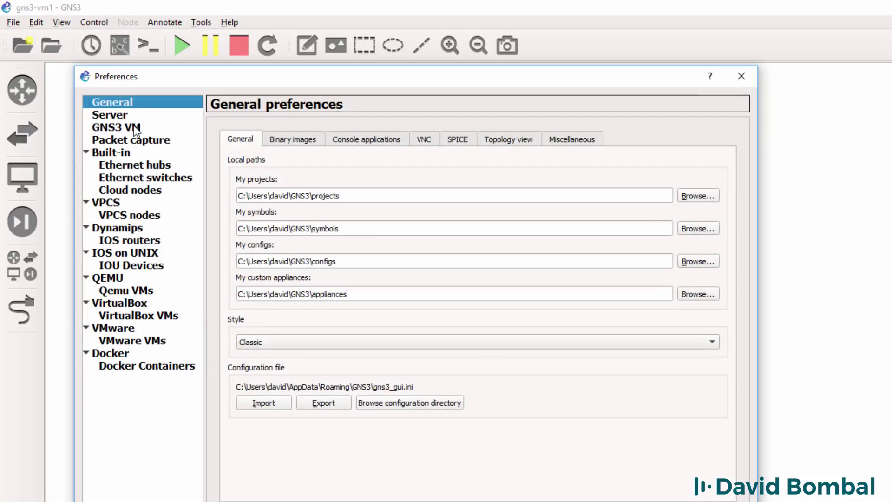
left_click(134, 128)
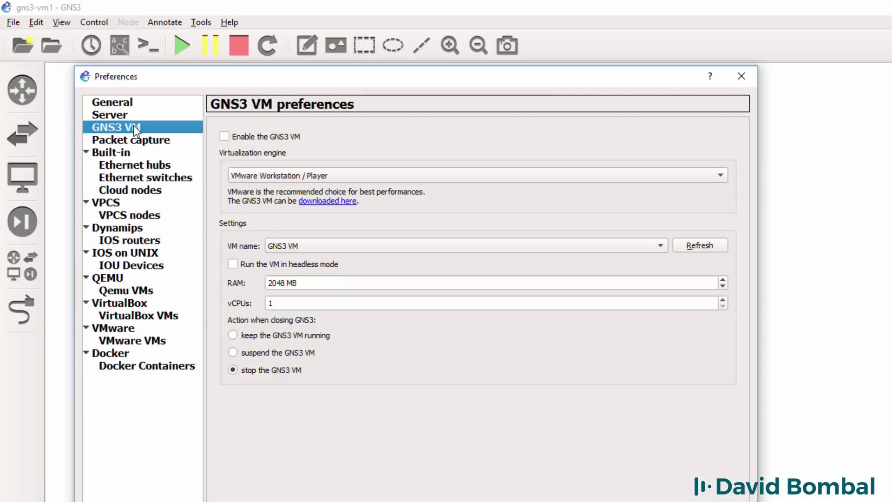
left_click(255, 138)
left_click(473, 175)
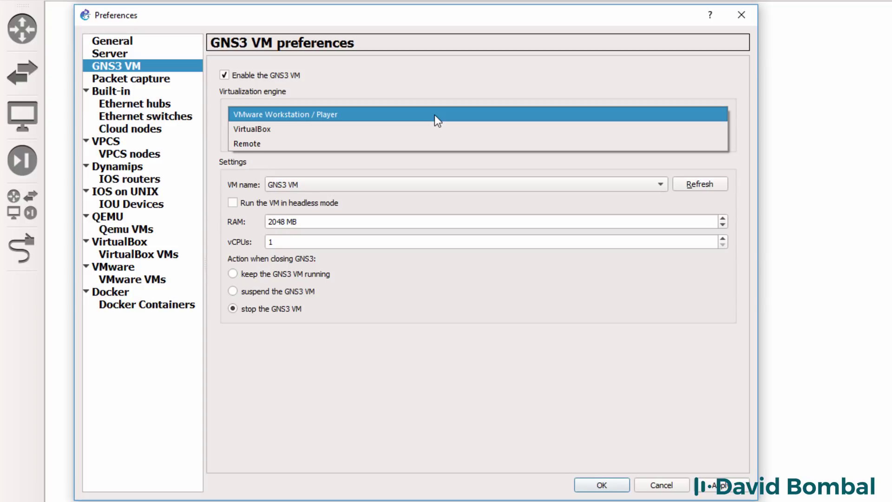
left_click(435, 116)
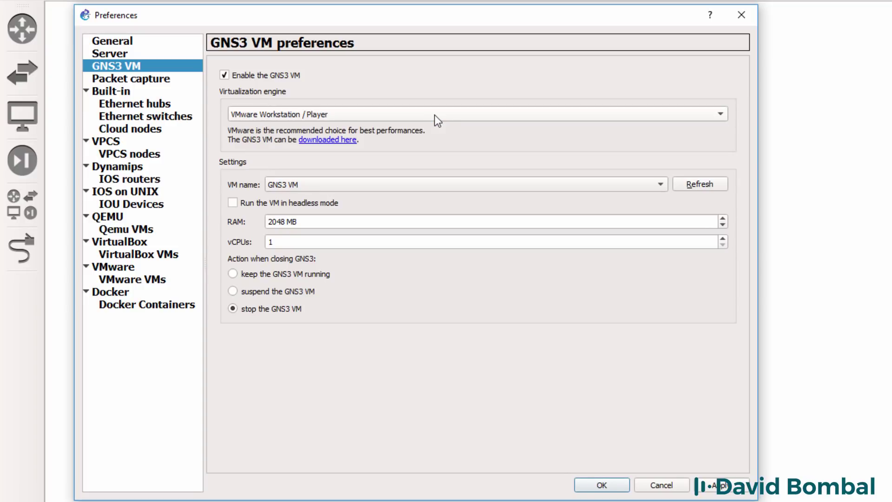
left_click(702, 184)
left_click(595, 184)
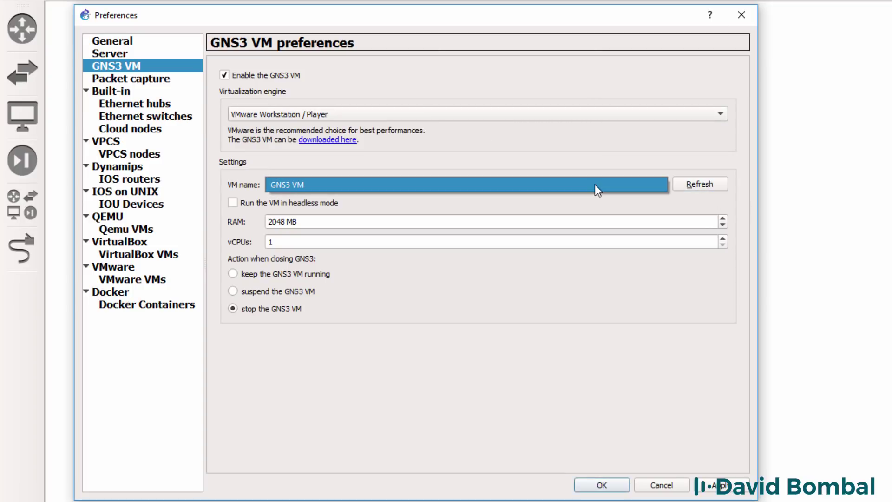
left_click(584, 192)
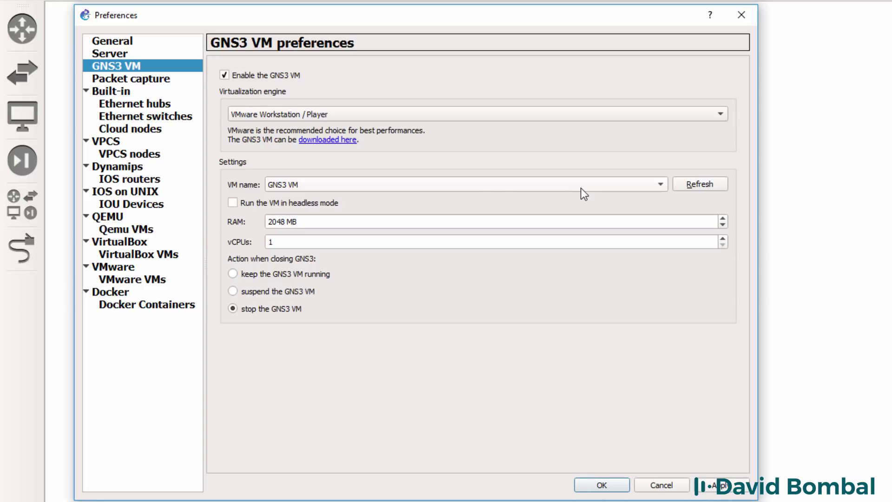
Confirm 2048 MB RAM and 1 vCPU, then apply the GNS3 VM settings
left_click_drag(346, 225, 237, 222)
key("Tab")
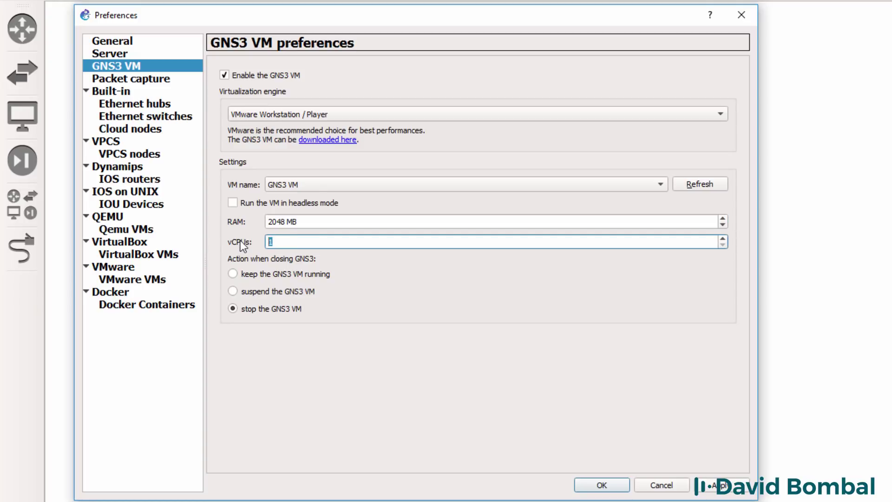
key("shift+Tab")
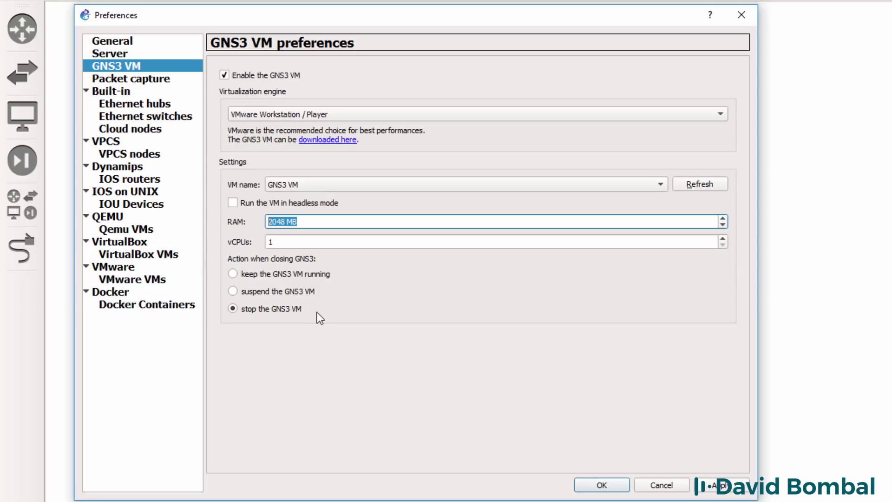
left_click(722, 486)
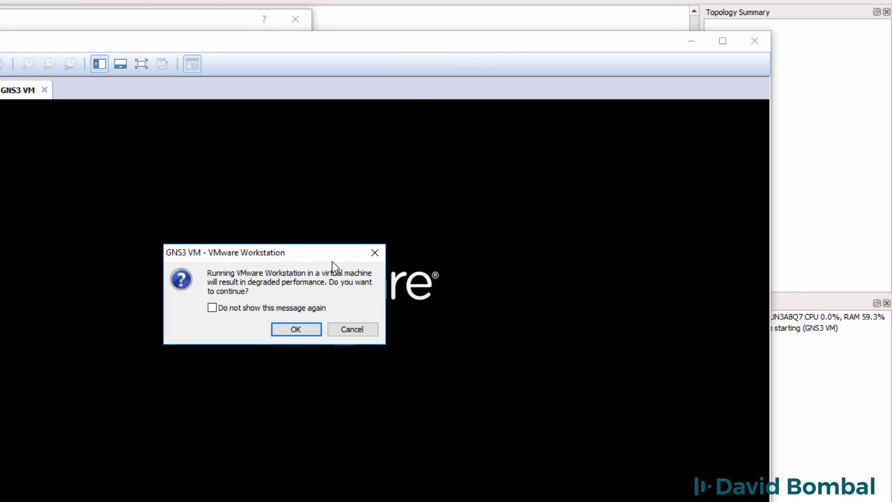
Dismiss the degraded-performance and binary translation prompts, then acknowledge the Intel VT-x error
left_click(294, 333)
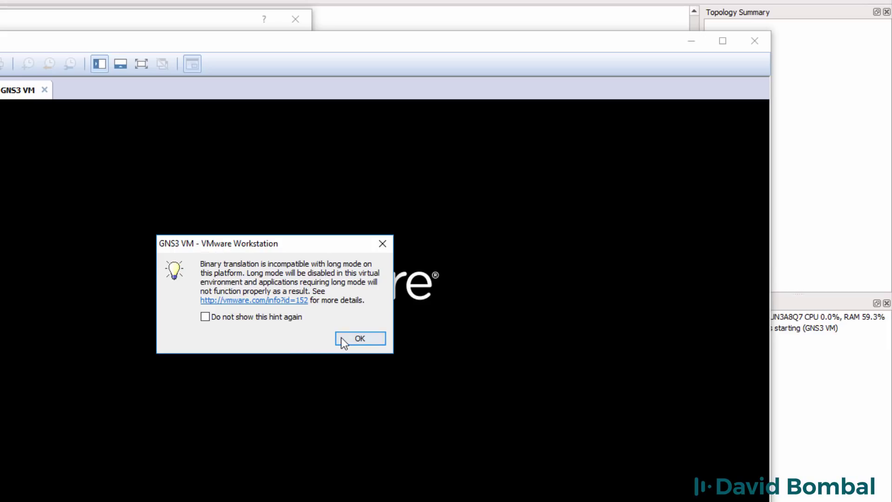
left_click(342, 338)
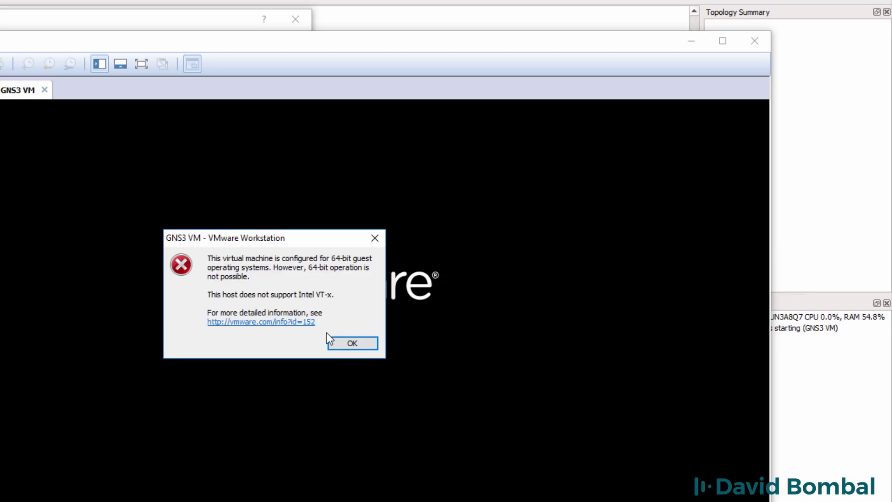
left_click(340, 341)
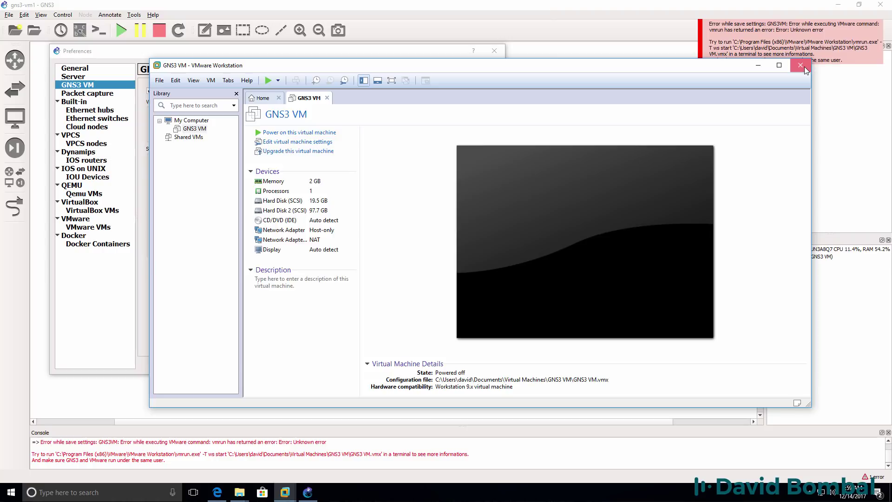
Close VMware Workstation, dismiss the save-settings error, keep the Preferences, and quit GNS3
left_click(804, 66)
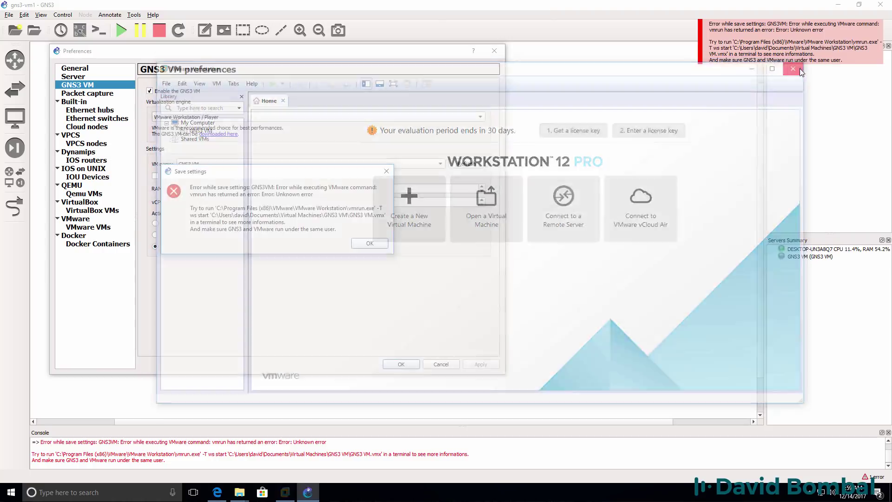
left_click(379, 245)
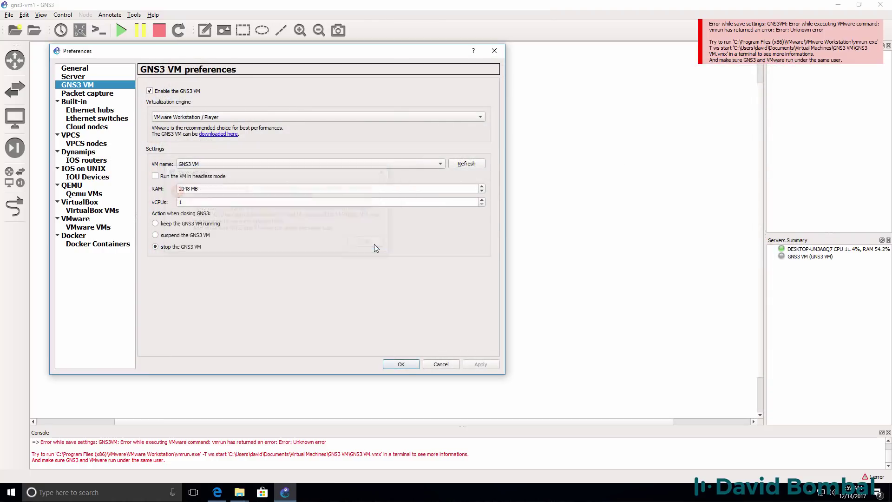
left_click(408, 364)
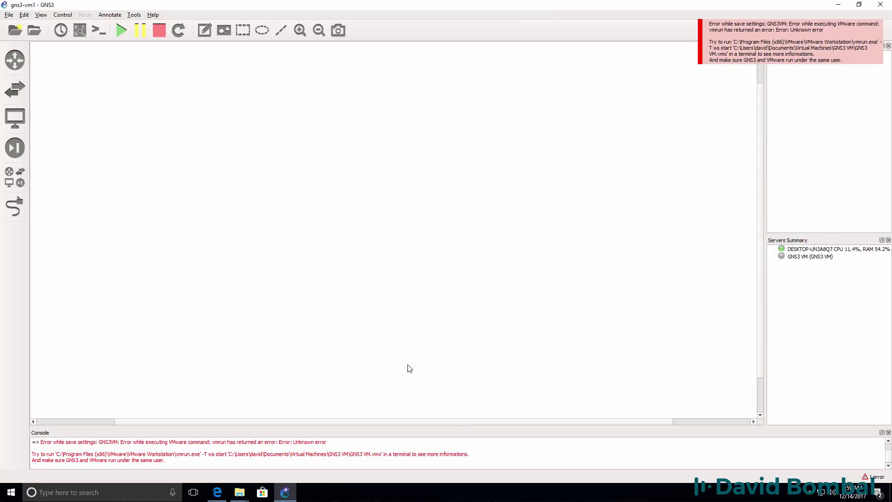
left_click(877, 6)
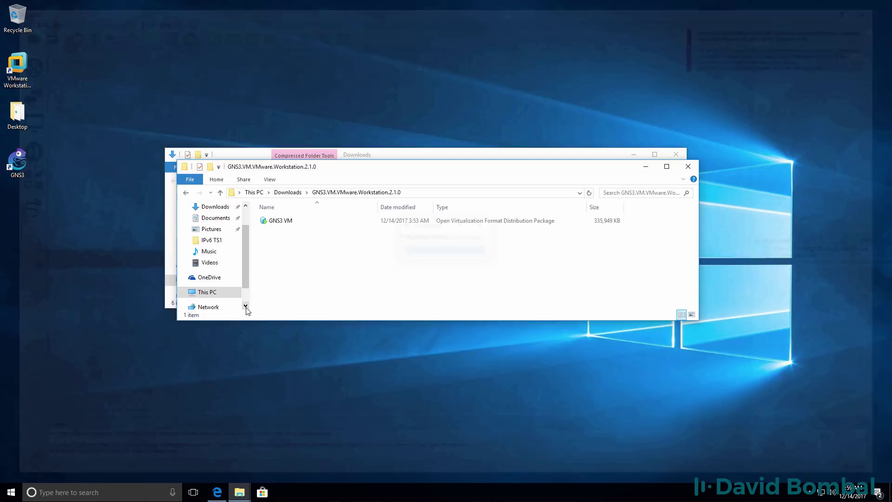
Open Command Prompt via 'cmd' in Windows search and run 'shutdown -s'
left_click(104, 495)
type("cmd")
key("Return")
type("shutd")
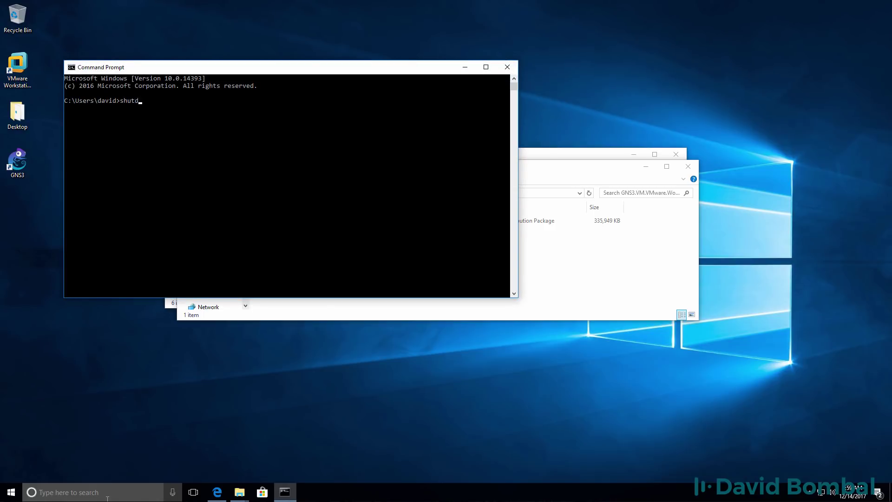
type("own -s")
key("Return")
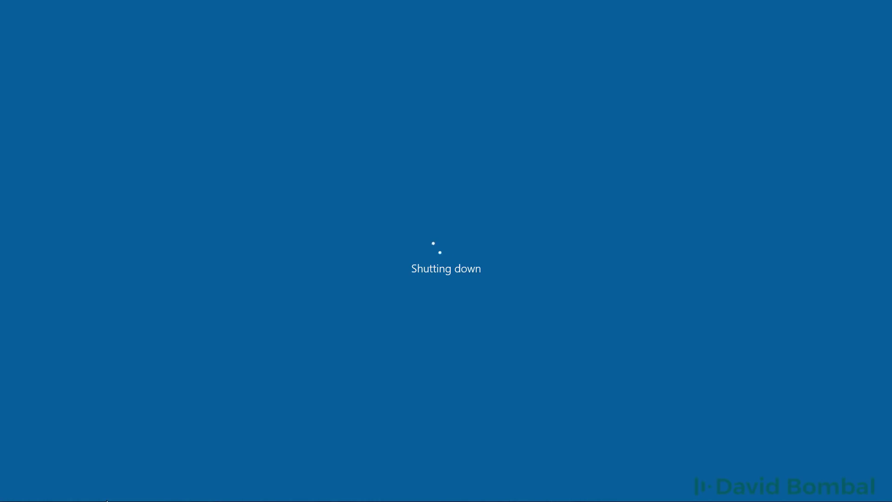